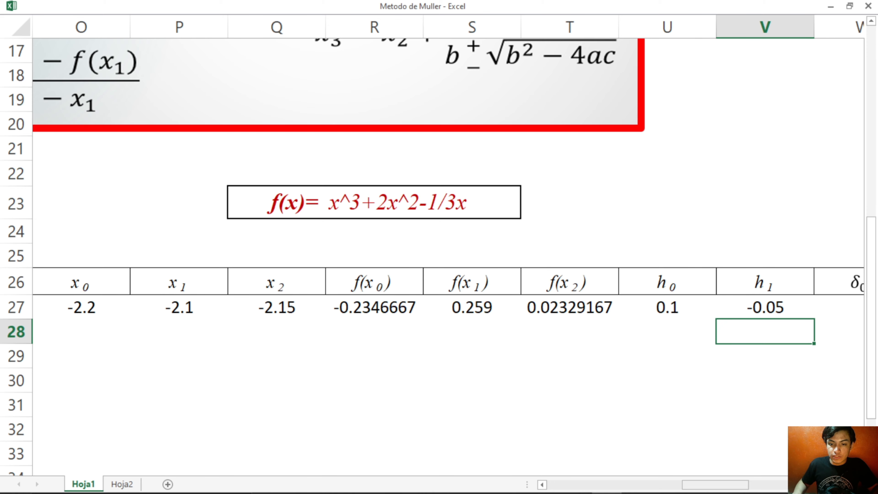
# - Calculate δ0 in cell W27 with the formula =(S27-R27)/(P27-O27), following the δ0 equation on the sheet
pyautogui.moveTo(716, 484); pyautogui.dragTo(696, 484)
pyautogui.scroll(3, 450, 242)
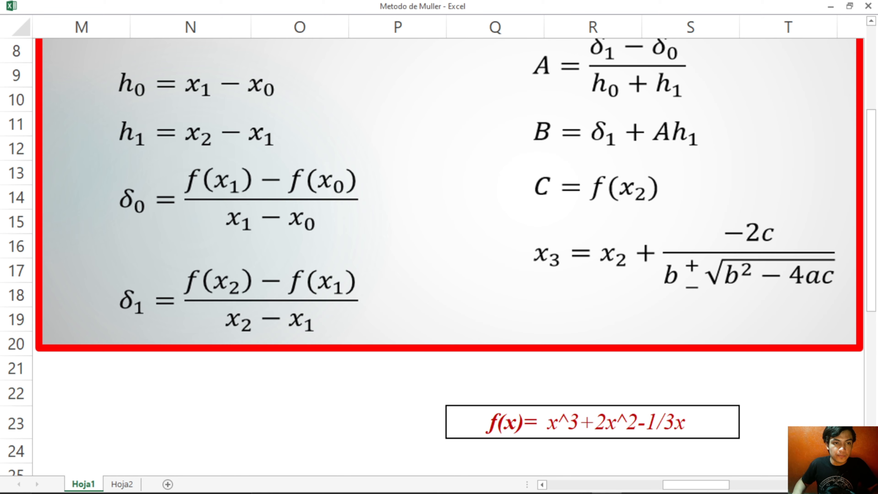
pyautogui.press('Up')
pyautogui.press('Right')
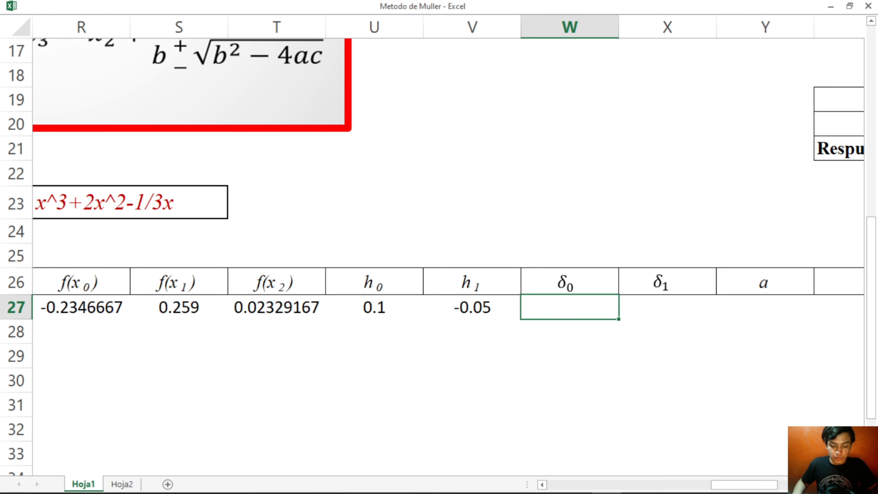
pyautogui.write('=(')
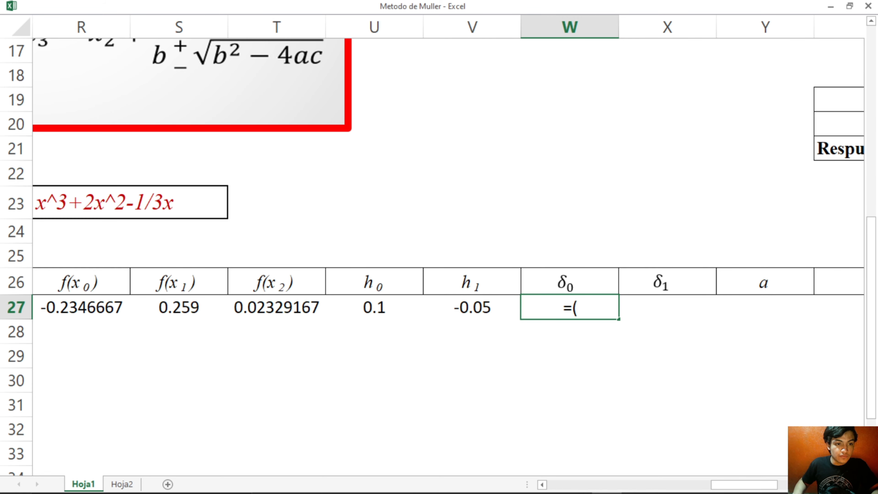
pyautogui.click(179, 307)
pyautogui.write('-')
pyautogui.click(81, 307)
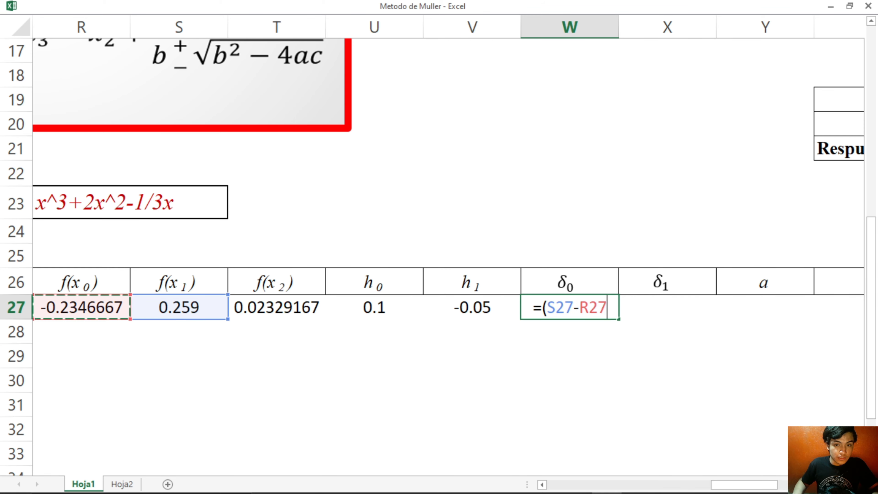
pyautogui.write(')')
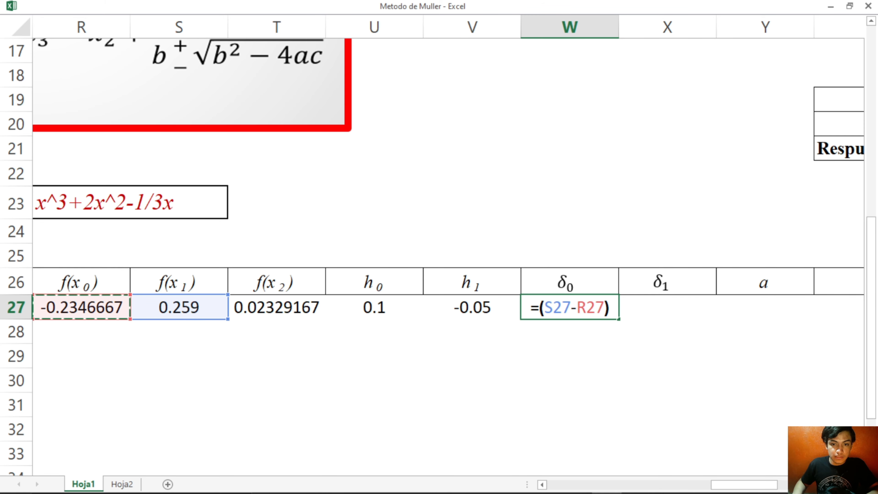
pyautogui.write('/(')
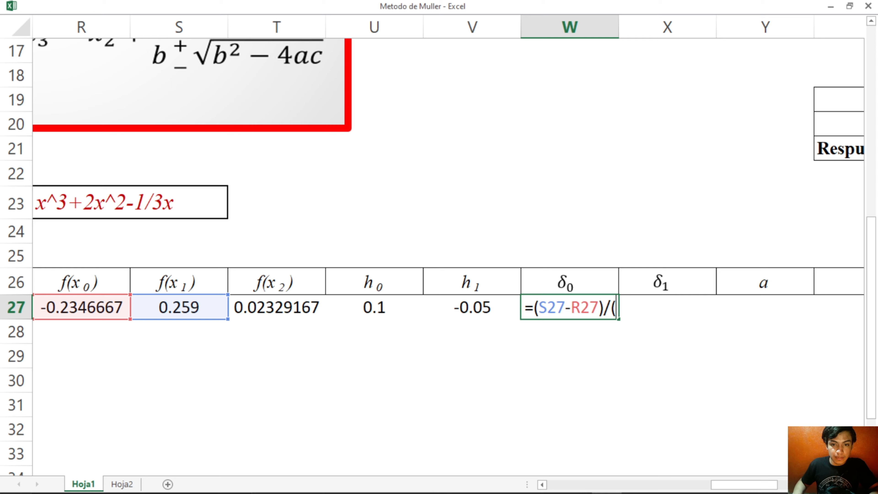
pyautogui.moveTo(744, 484); pyautogui.dragTo(725, 484)
pyautogui.click(81, 307)
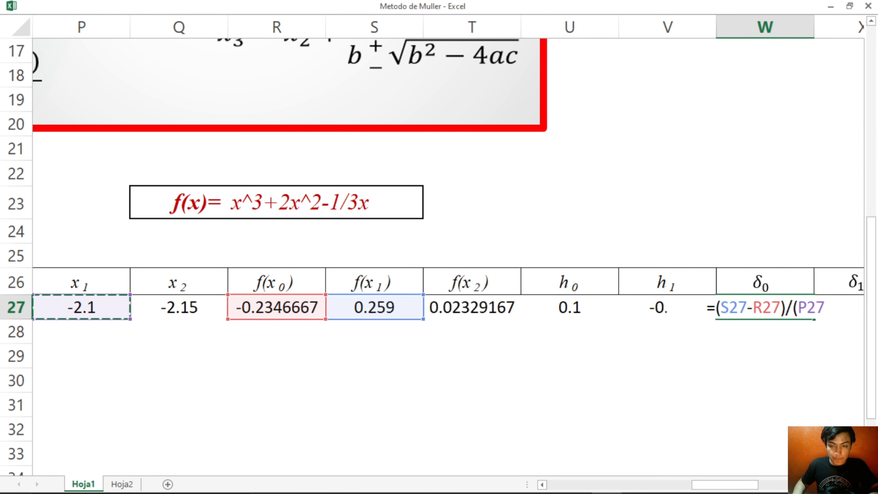
pyautogui.write('-')
pyautogui.moveTo(725, 484); pyautogui.dragTo(705, 484)
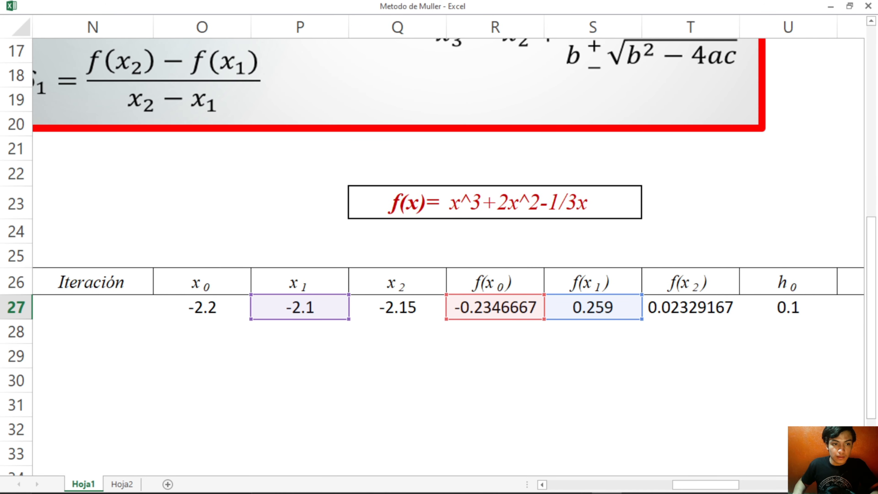
pyautogui.click(202, 307)
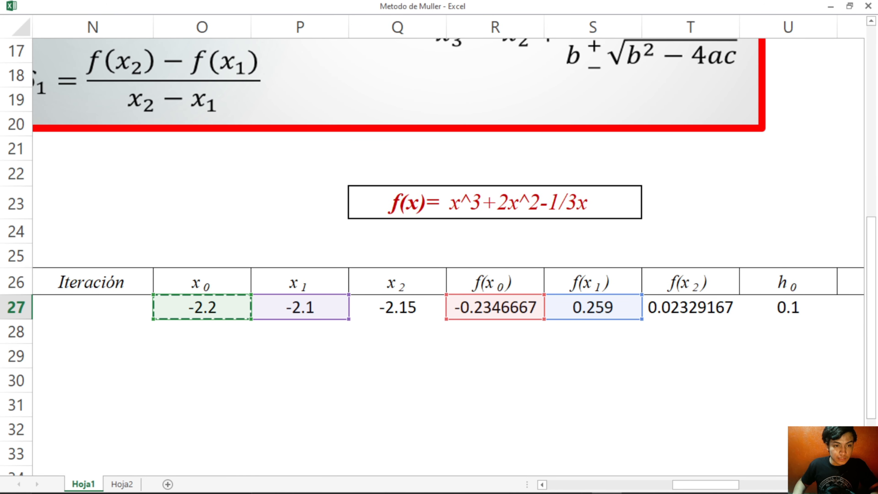
pyautogui.press('Return')
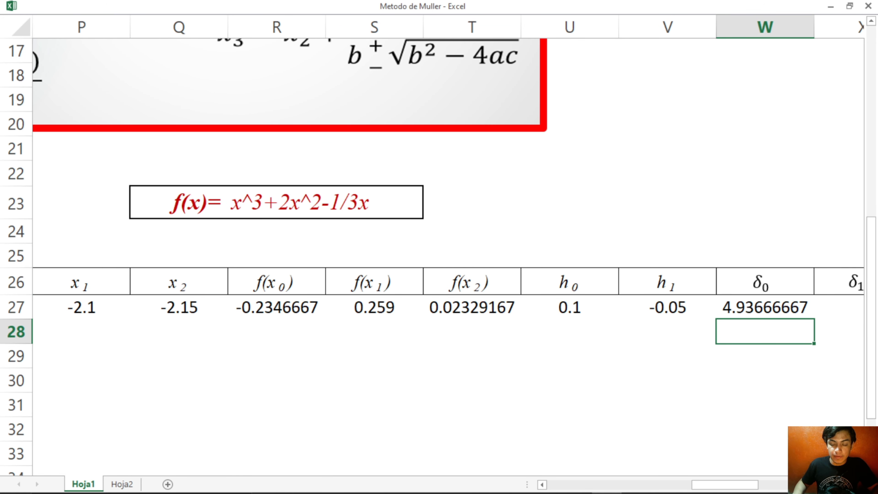
# - Calculate δ1 in cell X27 with the formula =(T27-S27)/(Q27-P27), following the δ1 equation on the sheet
pyautogui.moveTo(725, 484); pyautogui.dragTo(744, 484)
pyautogui.click(570, 307)
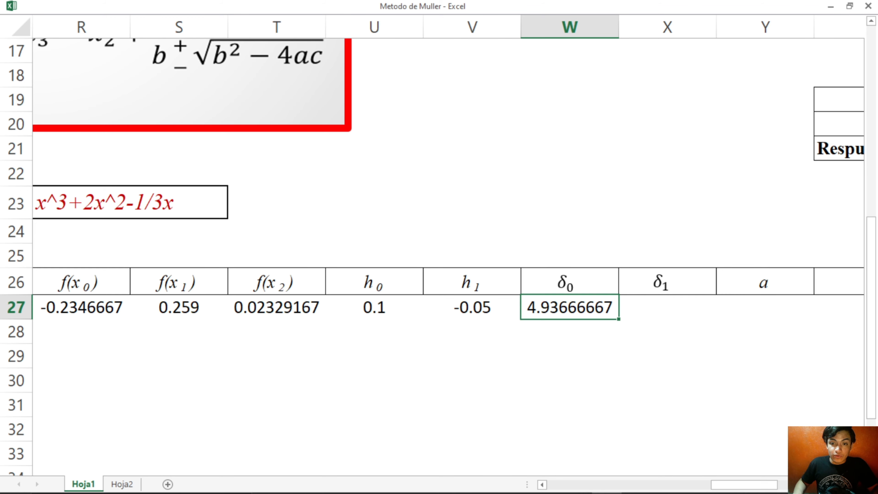
pyautogui.click(667, 307)
pyautogui.moveTo(744, 484); pyautogui.dragTo(695, 485)
pyautogui.scroll(2, 448, 256)
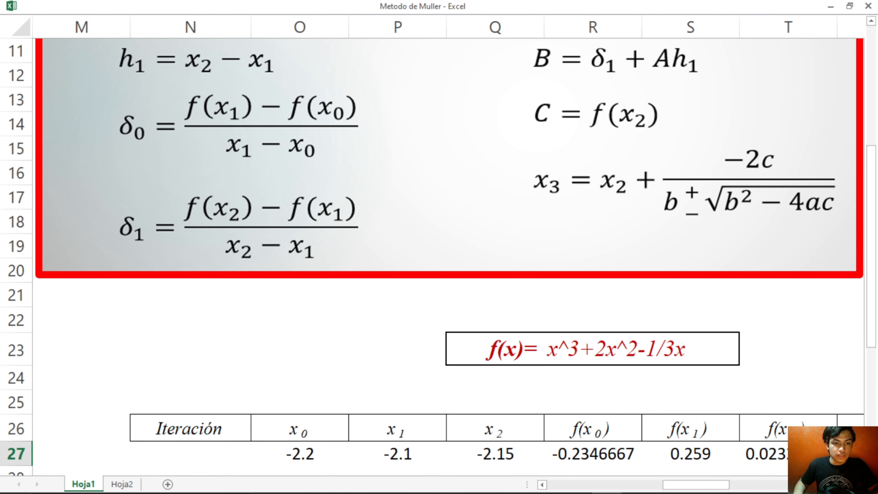
pyautogui.scroll(-1, 448, 257)
pyautogui.moveTo(696, 484); pyautogui.dragTo(744, 485)
pyautogui.write('=')
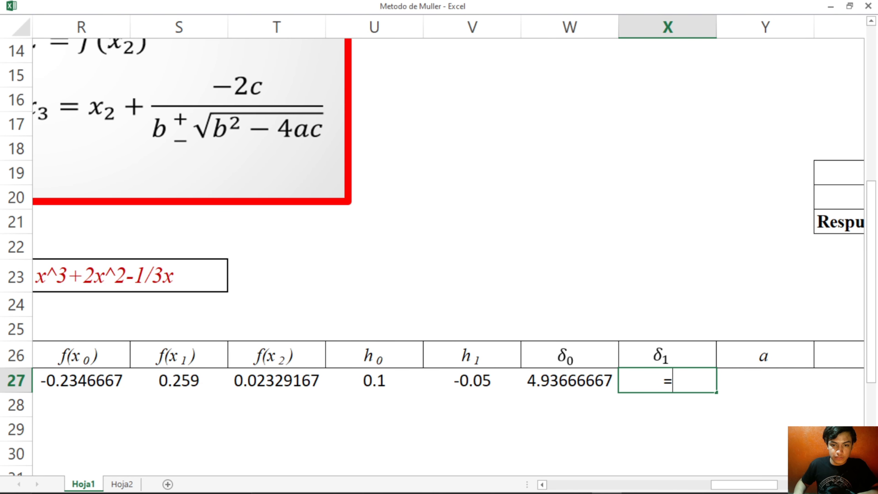
pyautogui.write('(')
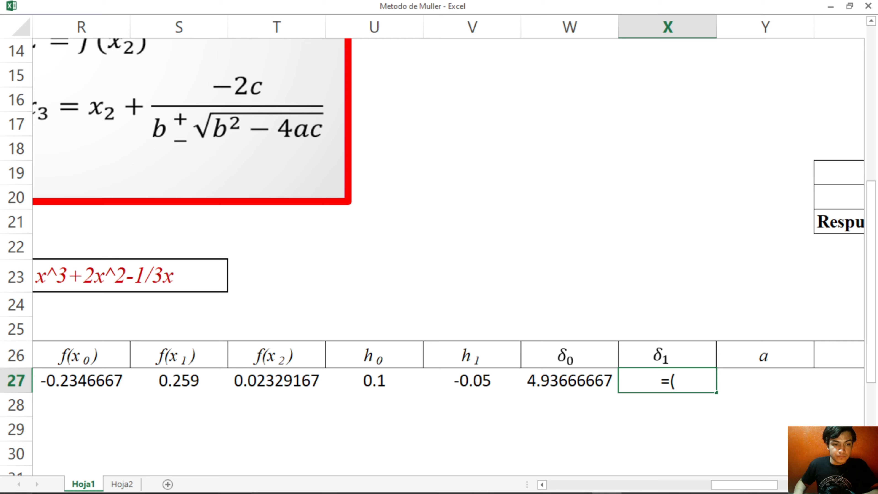
pyautogui.click(277, 381)
pyautogui.write('-')
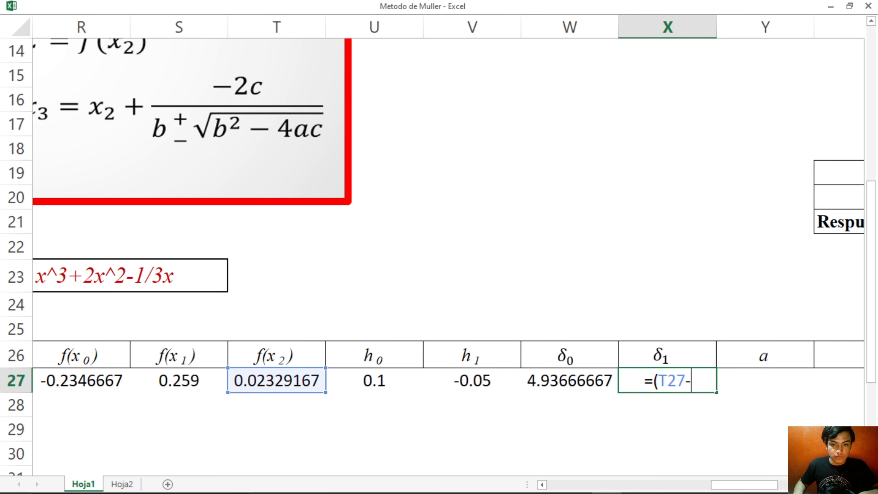
pyautogui.click(179, 380)
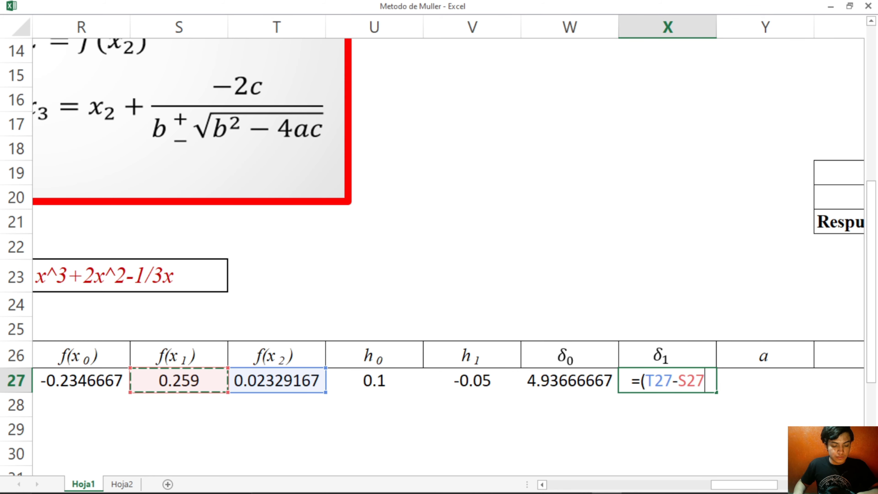
pyautogui.write(')/')
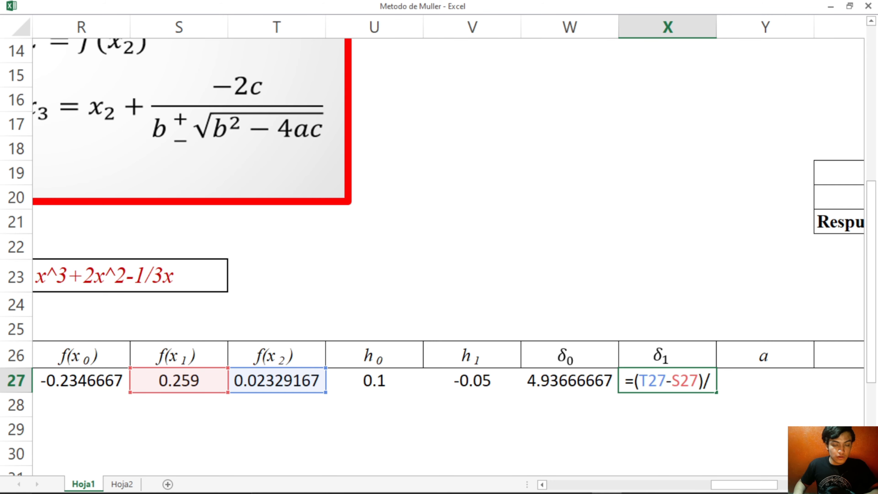
pyautogui.write('(')
pyautogui.moveTo(744, 484); pyautogui.dragTo(715, 485)
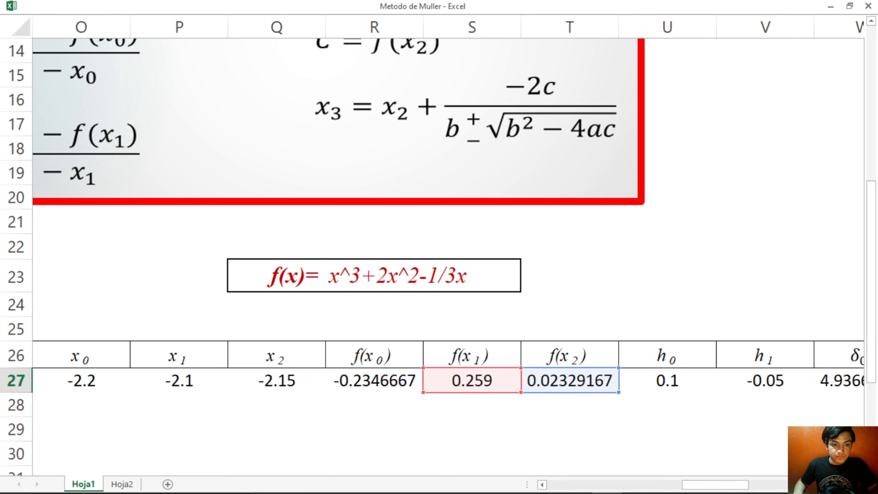
pyautogui.click(277, 380)
pyautogui.write('-')
pyautogui.click(179, 381)
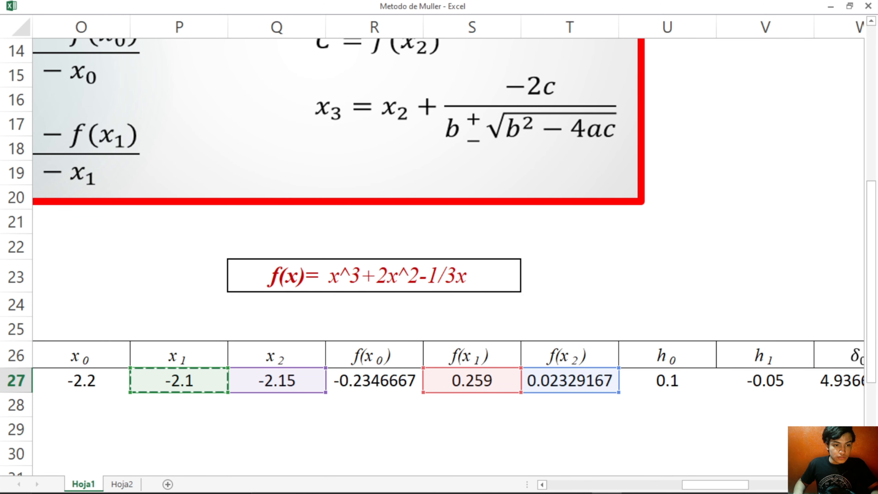
pyautogui.press('Return')
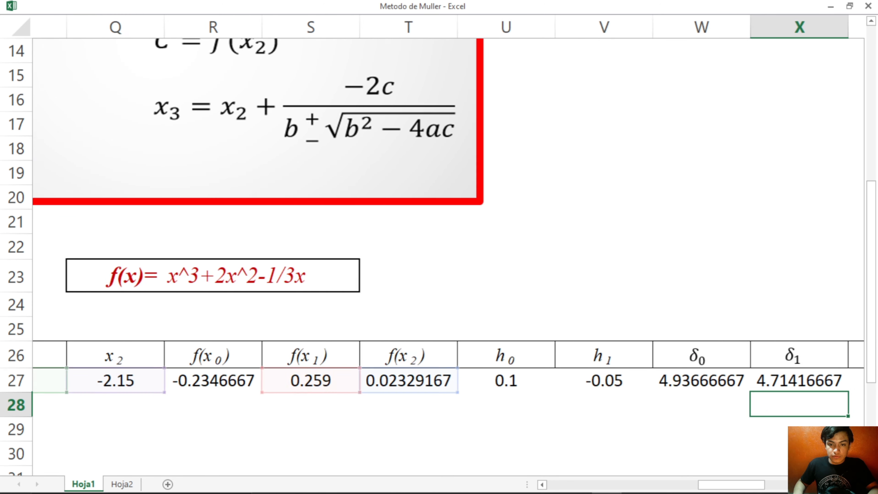
# - Calculate coefficient a in cell Y27 with the formula =(X27-W27)/(U27+V27), following the equation for A on the sheet
pyautogui.moveTo(734, 485); pyautogui.dragTo(756, 484)
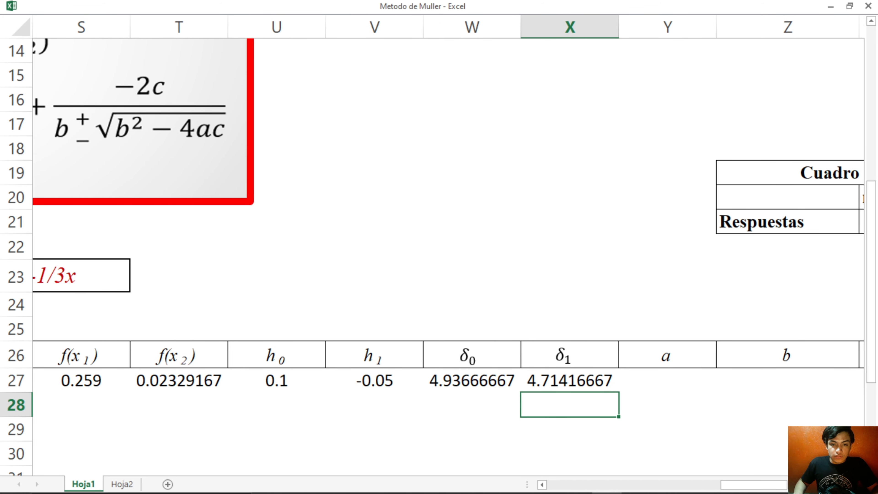
pyautogui.click(569, 380)
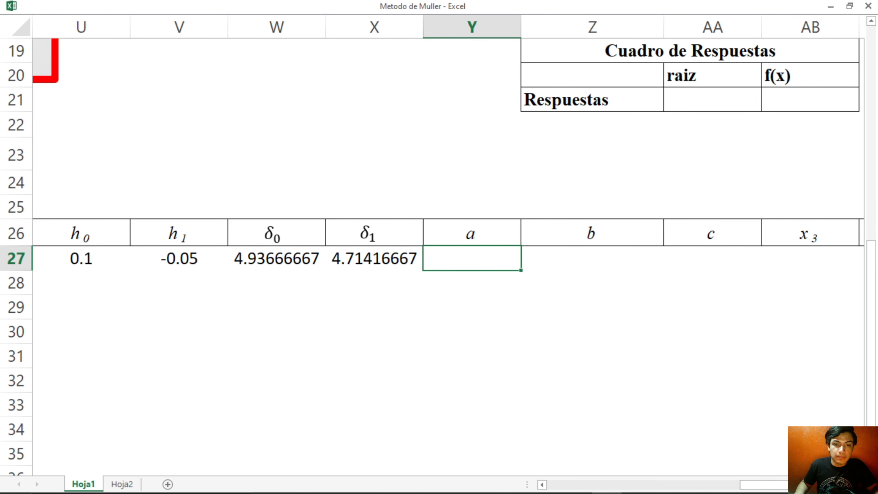
pyautogui.moveTo(760, 484); pyautogui.dragTo(702, 485)
pyautogui.scroll(6, 432, 256)
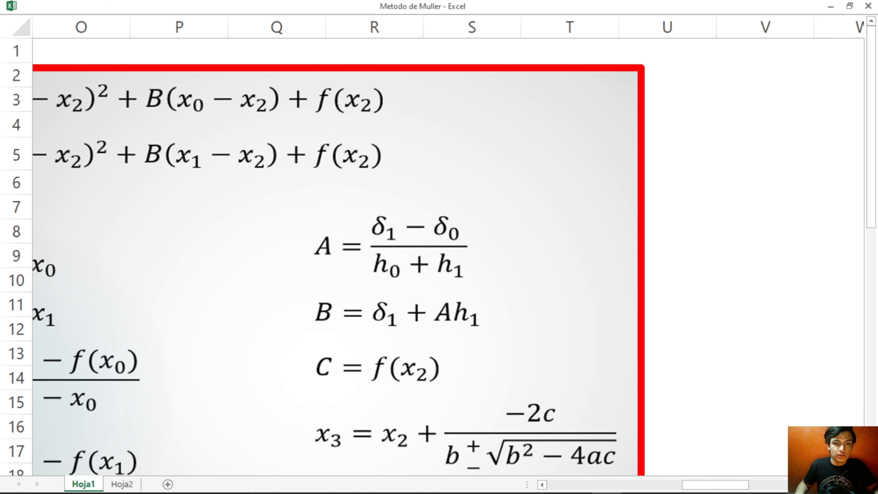
pyautogui.scroll(-4, 432, 256)
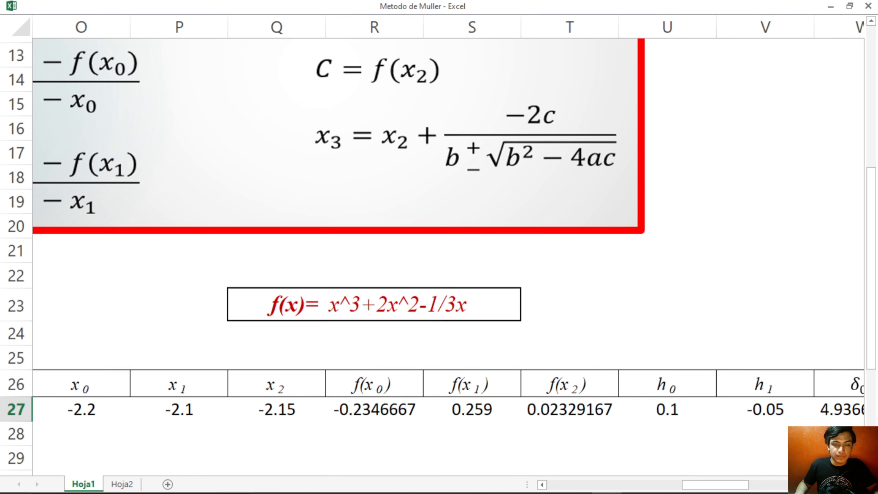
pyautogui.moveTo(714, 484); pyautogui.dragTo(753, 484)
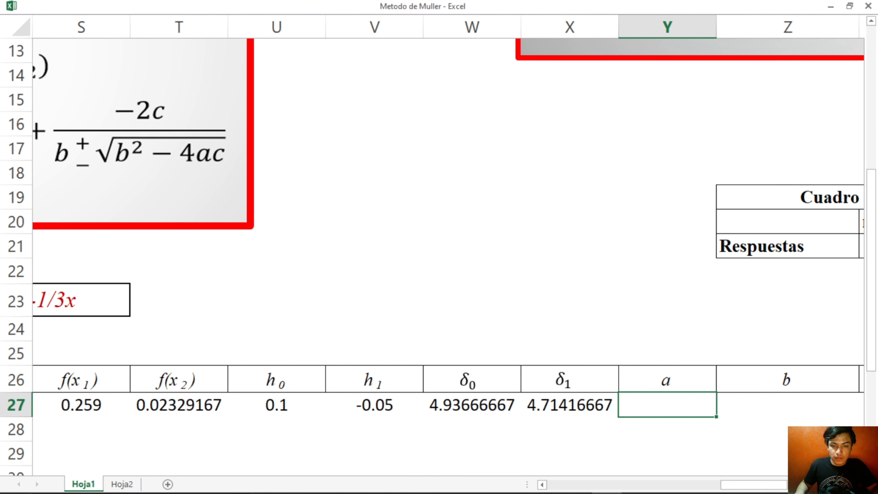
pyautogui.write('=')
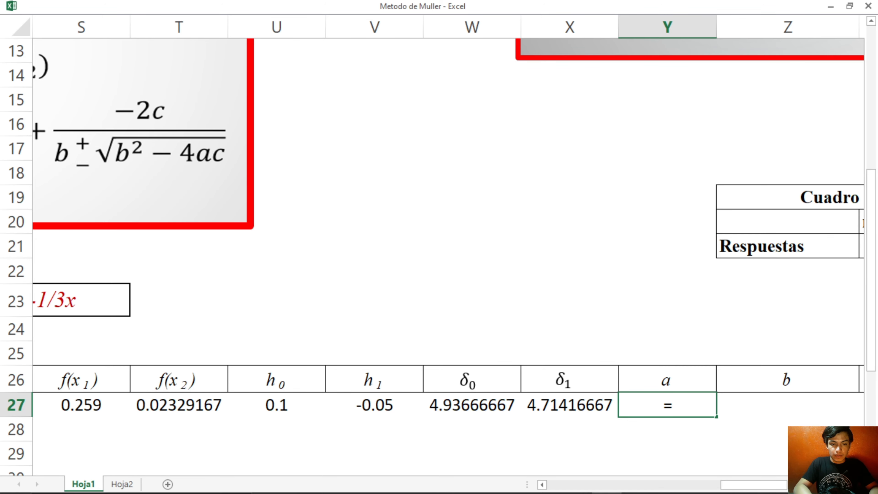
pyautogui.write('(')
pyautogui.scroll(-2, 432, 242)
pyautogui.hscroll(1, 432, 242)
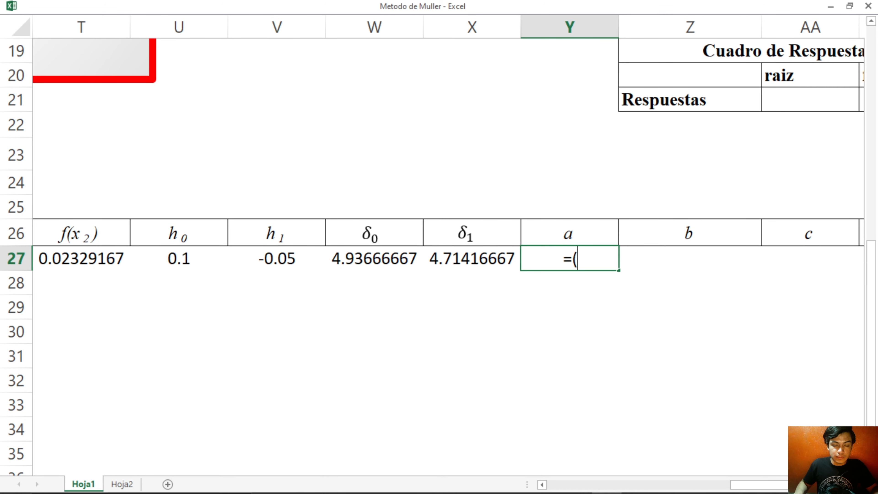
pyautogui.click(472, 258)
pyautogui.write('-')
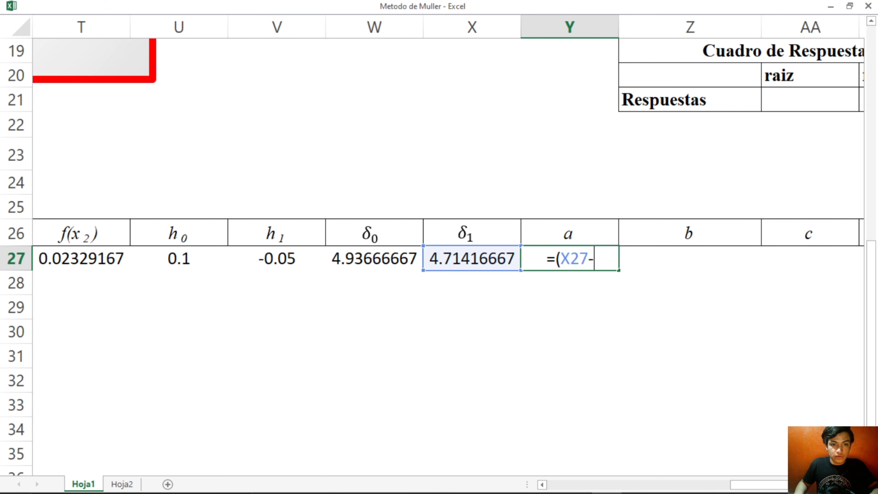
pyautogui.click(374, 258)
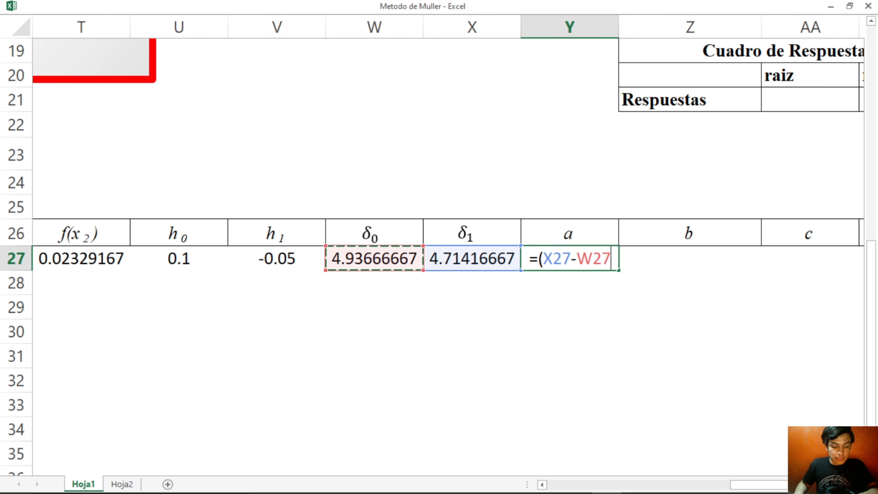
pyautogui.write(')/')
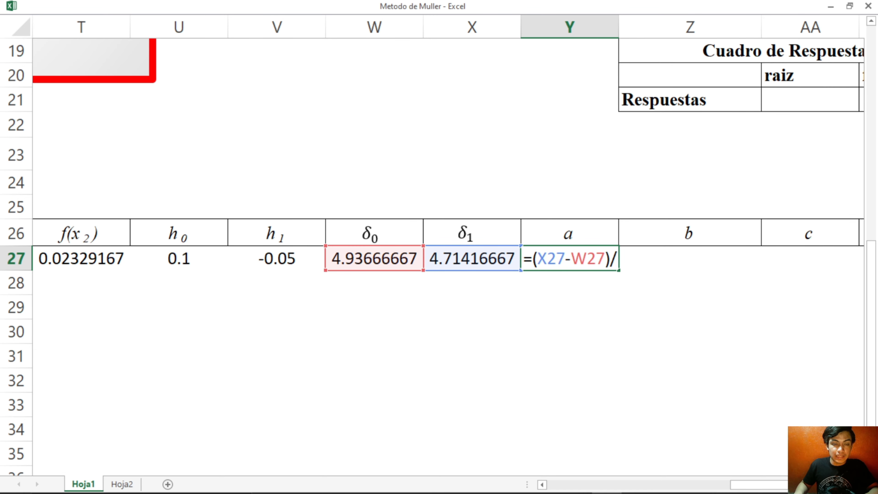
pyautogui.write('(')
pyautogui.scroll(1, 439, 242)
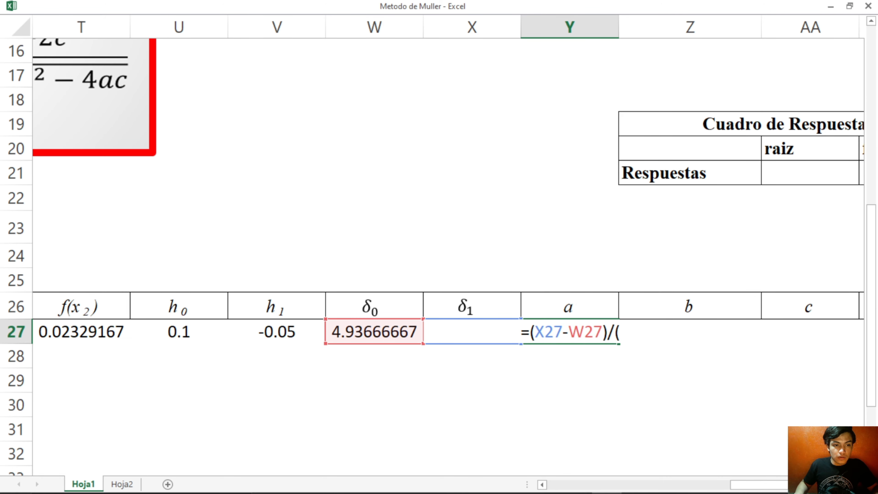
pyautogui.click(179, 332)
pyautogui.write('+')
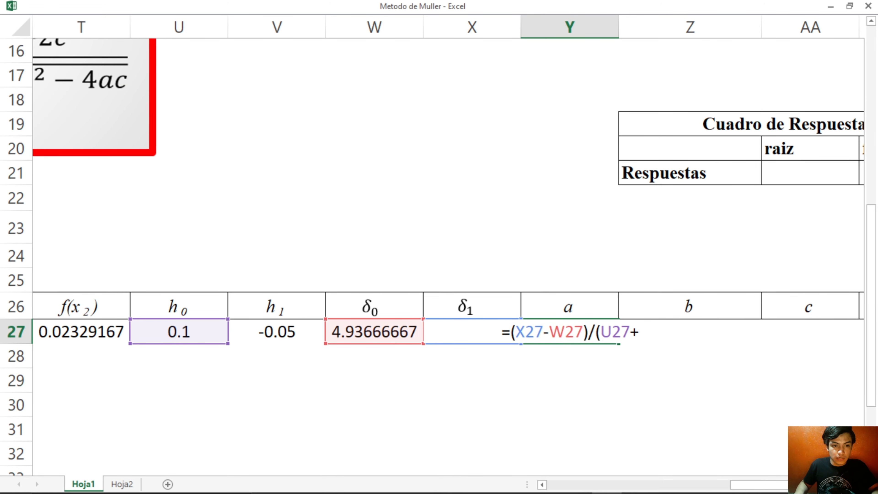
pyautogui.click(277, 331)
pyautogui.write(')')
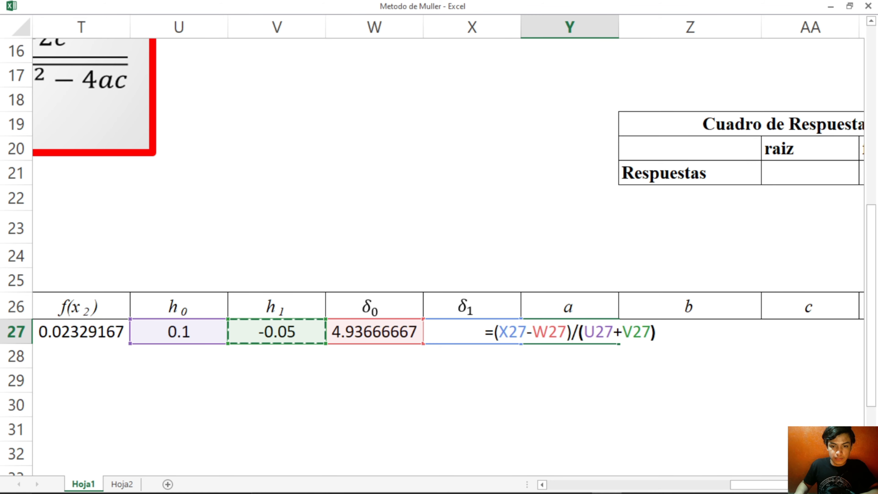
pyautogui.press('Return')
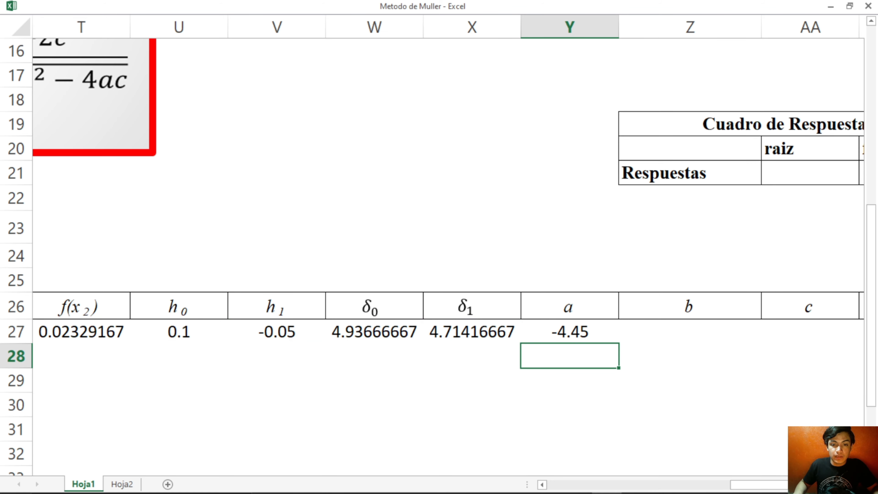
pyautogui.press('Up')
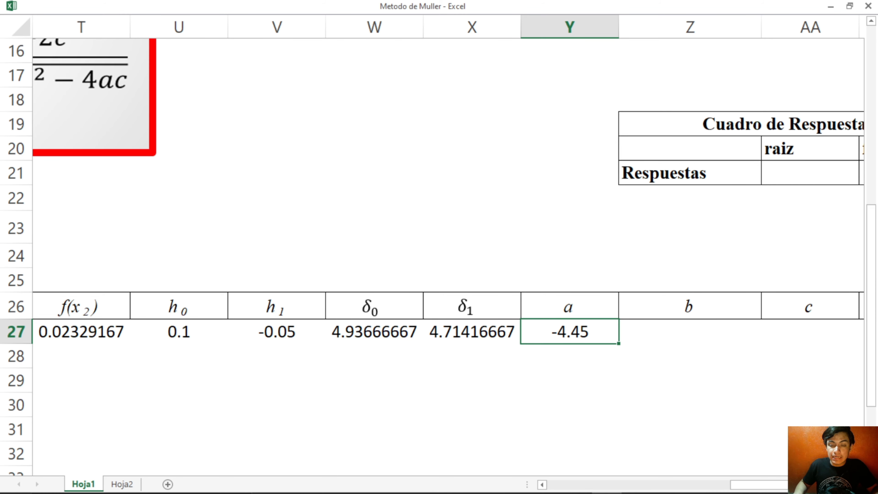
# - Calculate coefficient b in cell Z27 with the formula =X27+Y27*V27, following the equation for B on the sheet
pyautogui.press('Right')
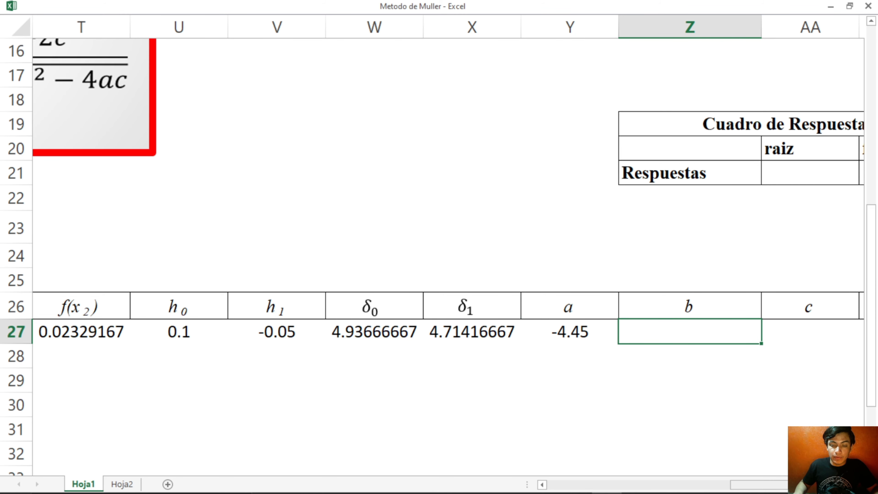
pyautogui.hscroll(-6, 448, 257)
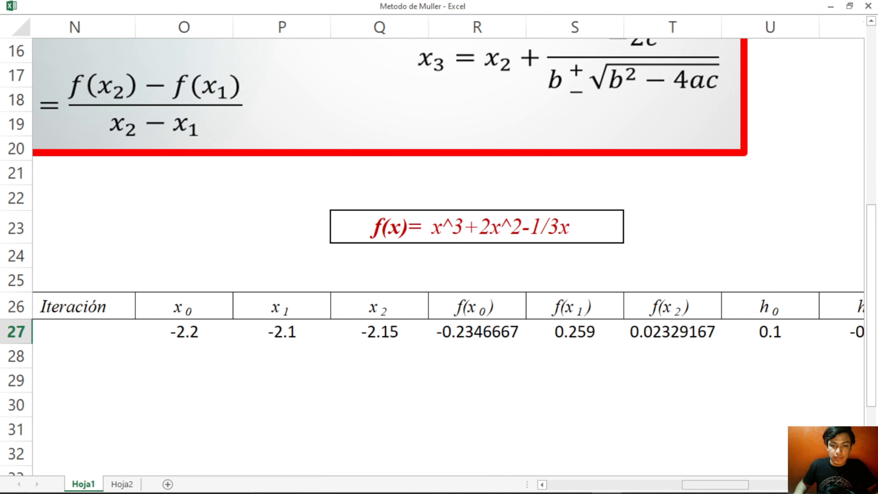
pyautogui.hscroll(1, 448, 257)
pyautogui.scroll(1, 448, 257)
pyautogui.scroll(4, 448, 257)
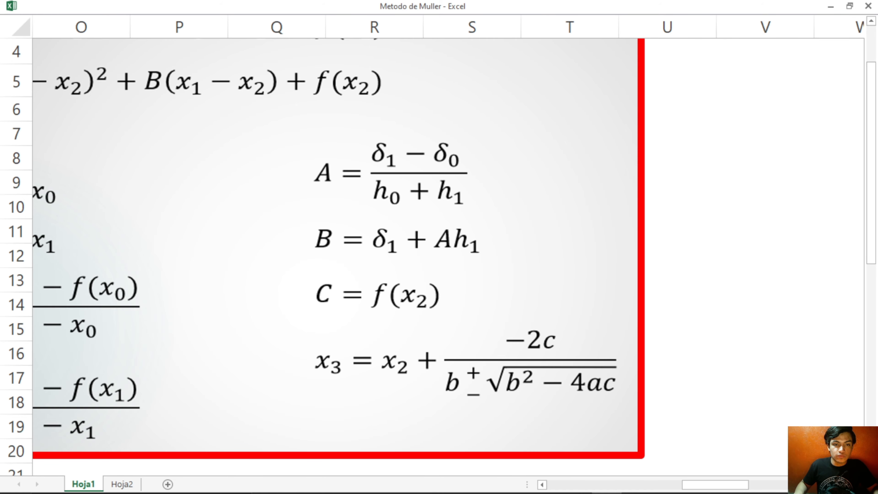
pyautogui.scroll(-4, 448, 257)
pyautogui.scroll(-1, 448, 257)
pyautogui.scroll(1, 448, 257)
pyautogui.hscroll(3, 448, 256)
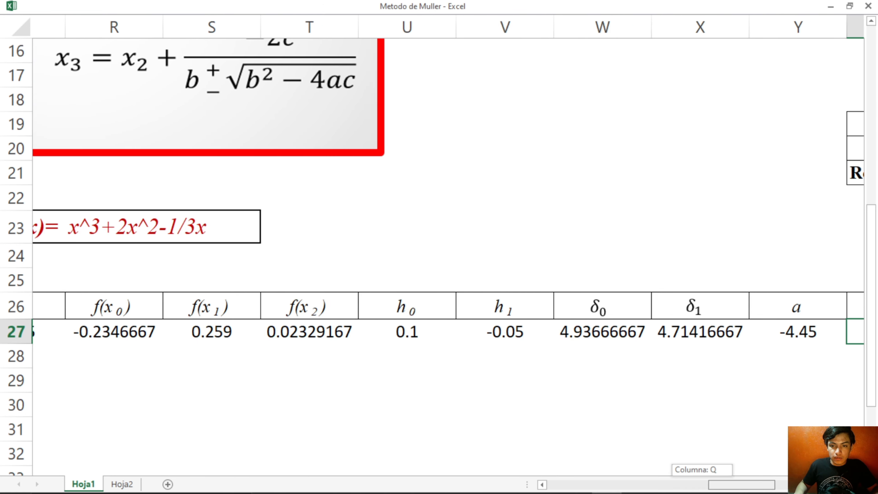
pyautogui.hscroll(1, 448, 257)
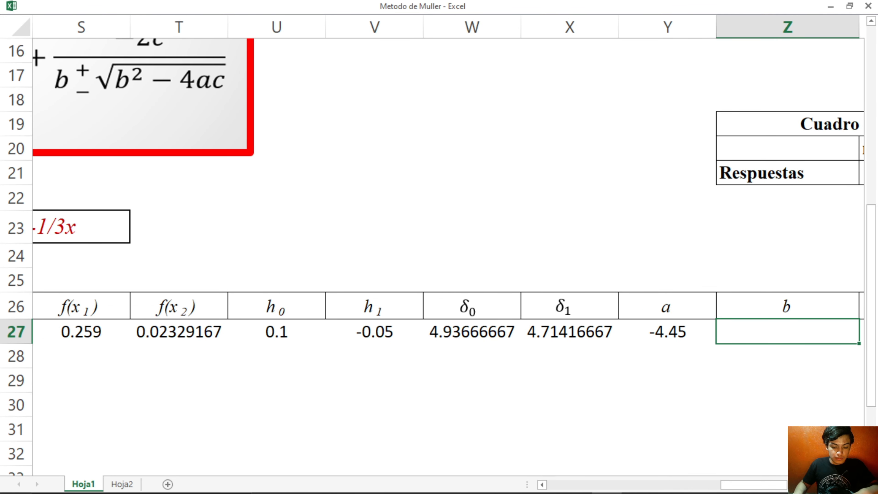
pyautogui.write('=')
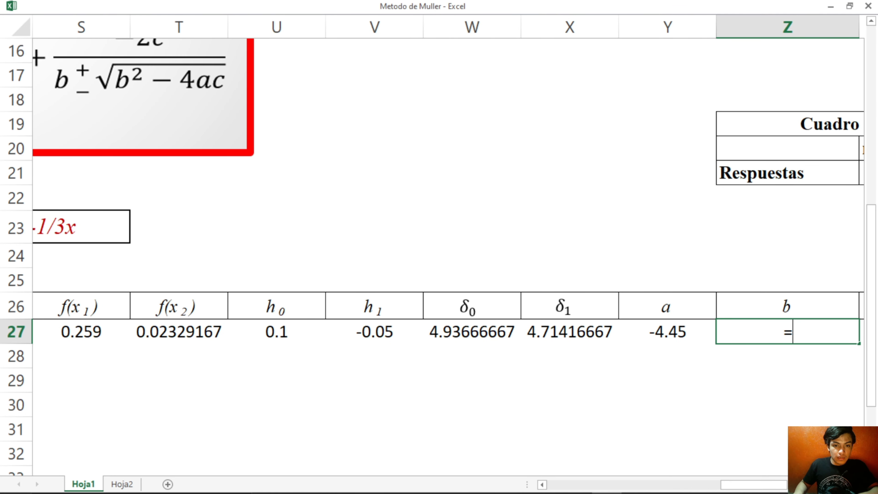
pyautogui.click(570, 332)
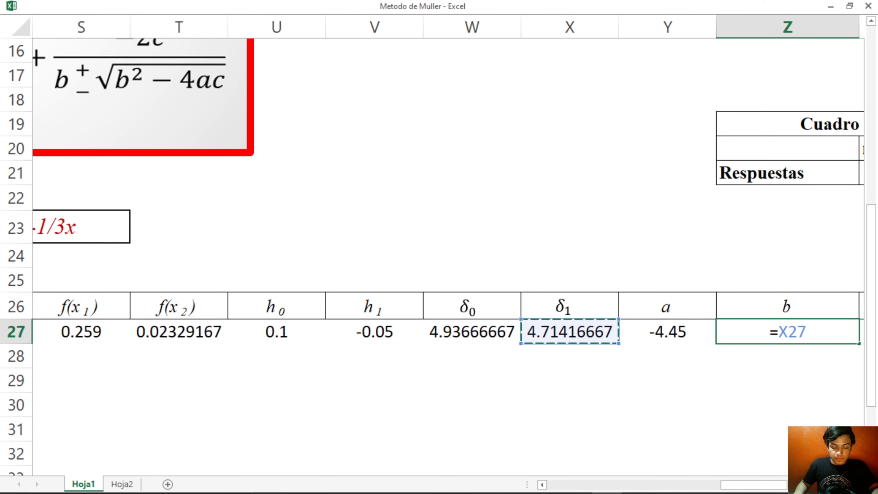
pyautogui.write('+')
pyautogui.click(667, 331)
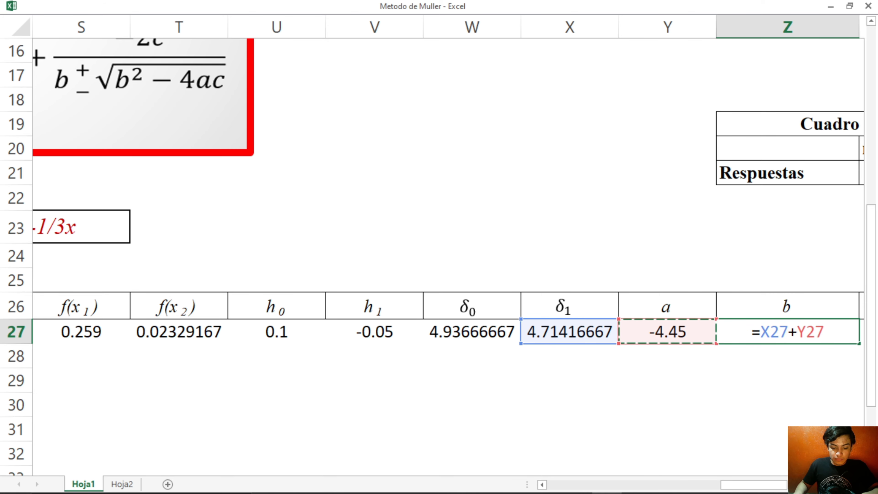
pyautogui.write('*')
pyautogui.click(374, 332)
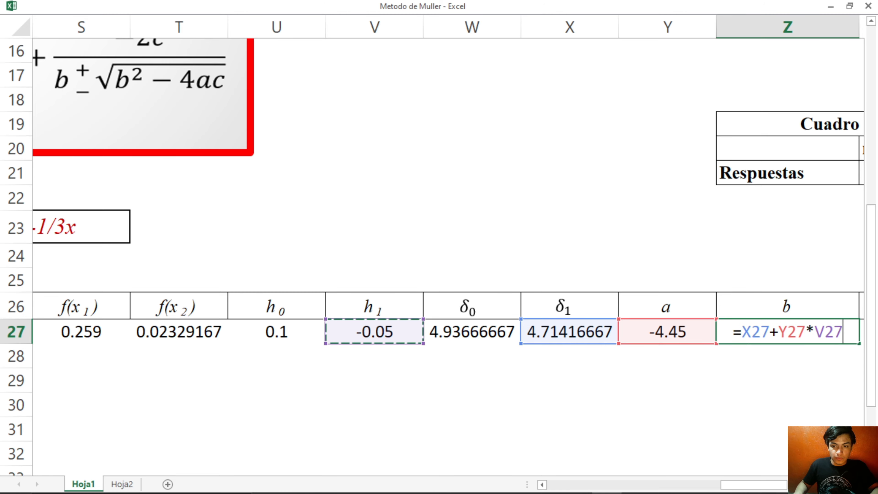
pyautogui.press('Return')
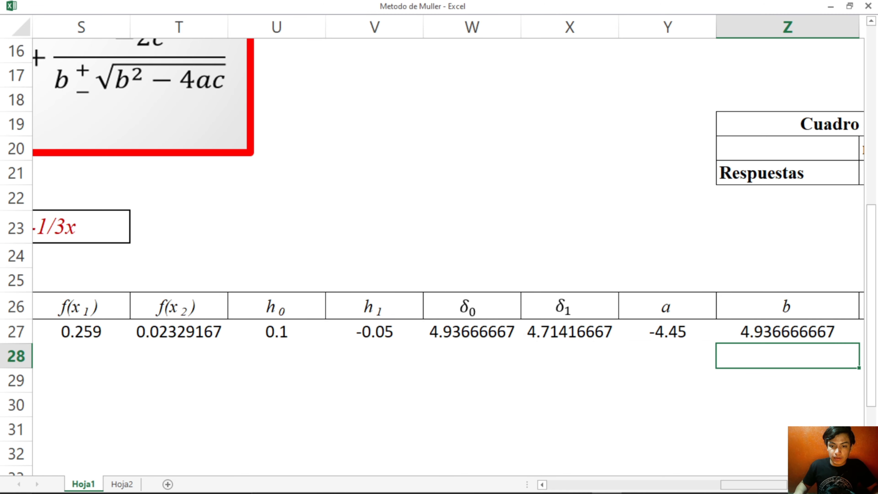
# - Set coefficient c in cell AA27 equal to f(x2) with the formula =T27, following the equation for C on the sheet
pyautogui.hscroll(3, 448, 253)
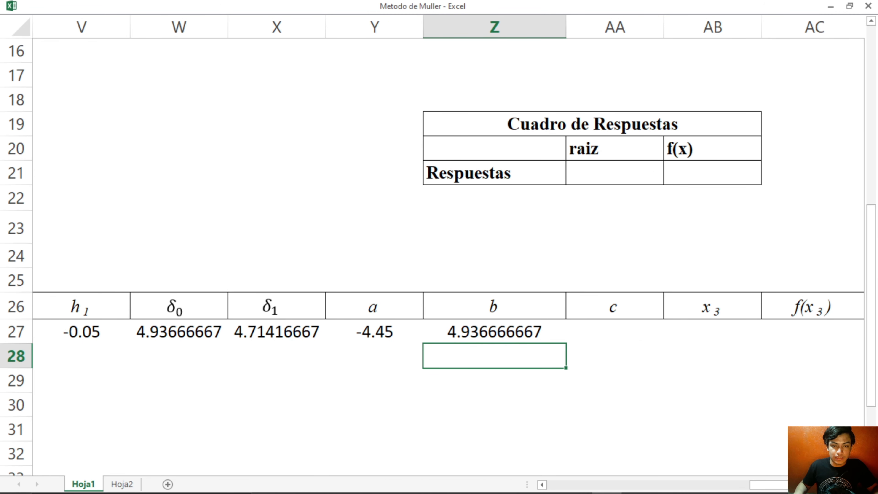
pyautogui.scroll(-3, 432, 256)
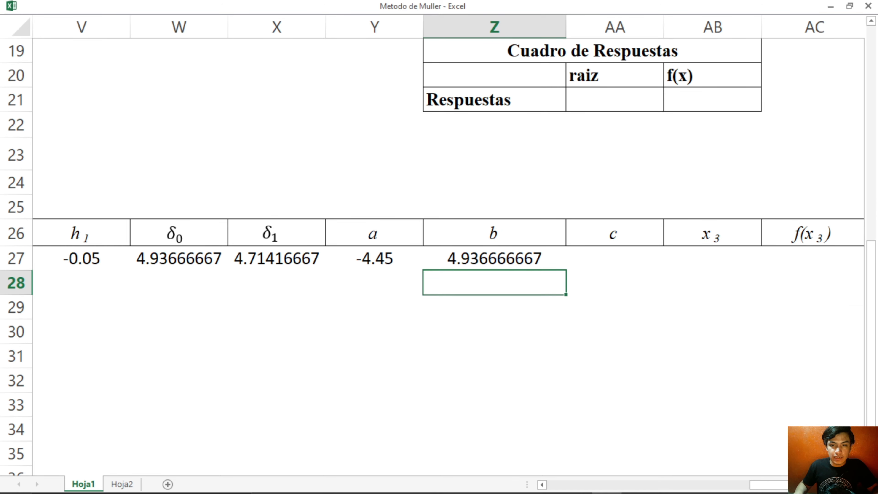
pyautogui.click(615, 259)
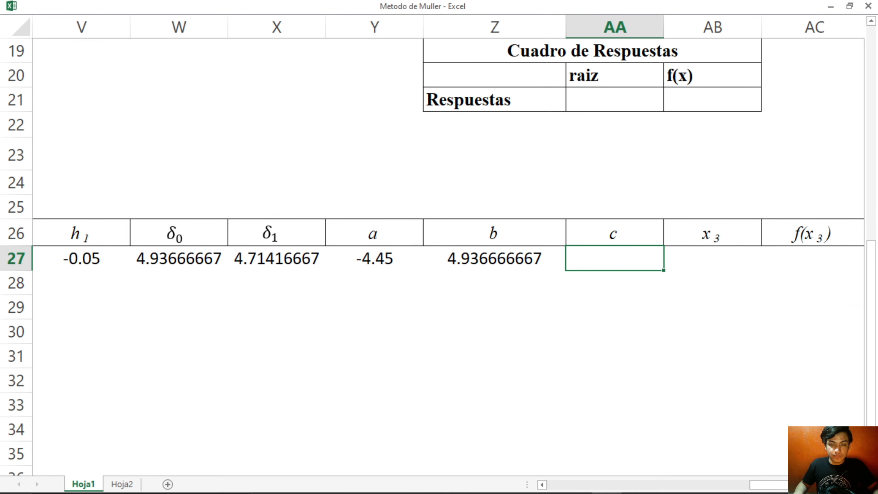
pyautogui.hscroll(-7, 448, 253)
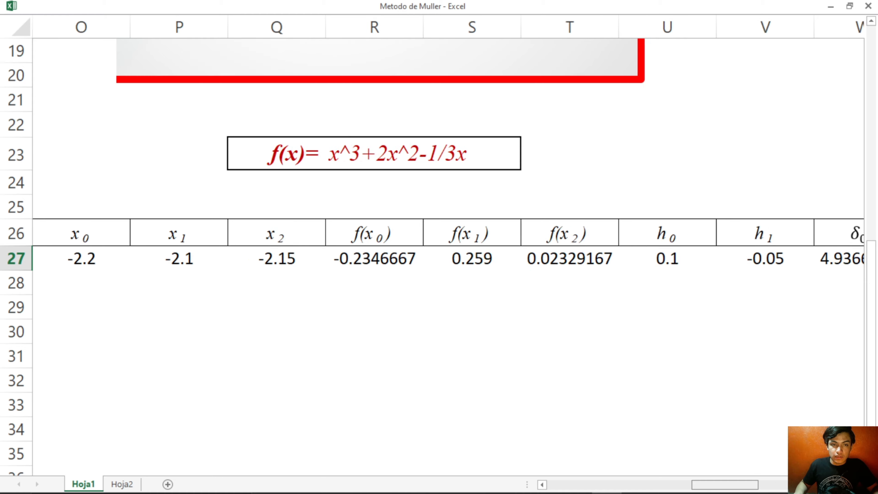
pyautogui.hscroll(1, 448, 252)
pyautogui.scroll(4, 448, 253)
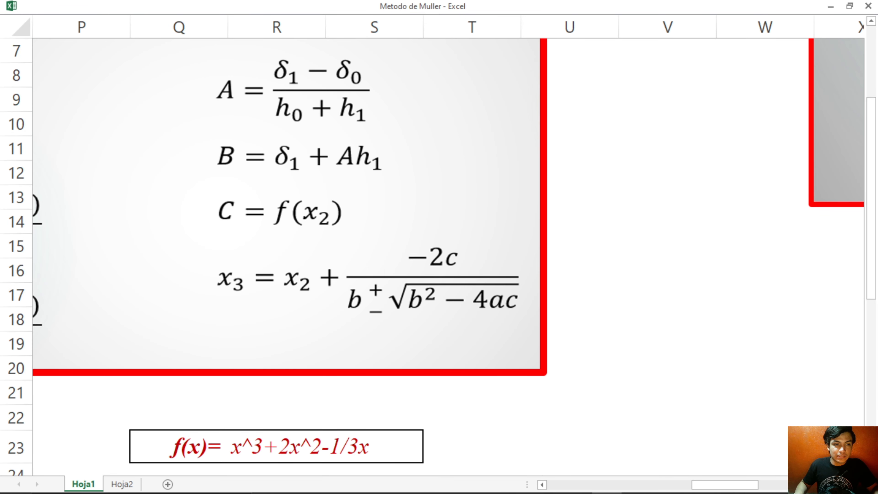
pyautogui.scroll(-4, 448, 252)
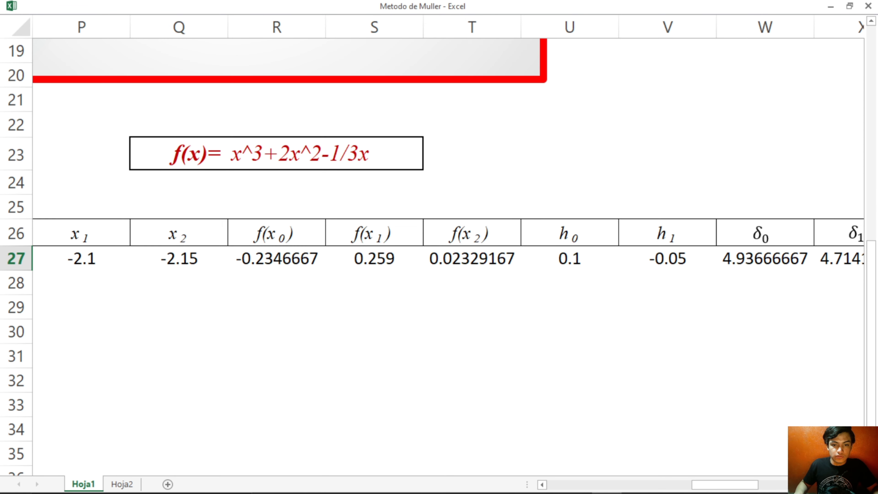
pyautogui.moveTo(724, 484); pyautogui.dragTo(773, 484)
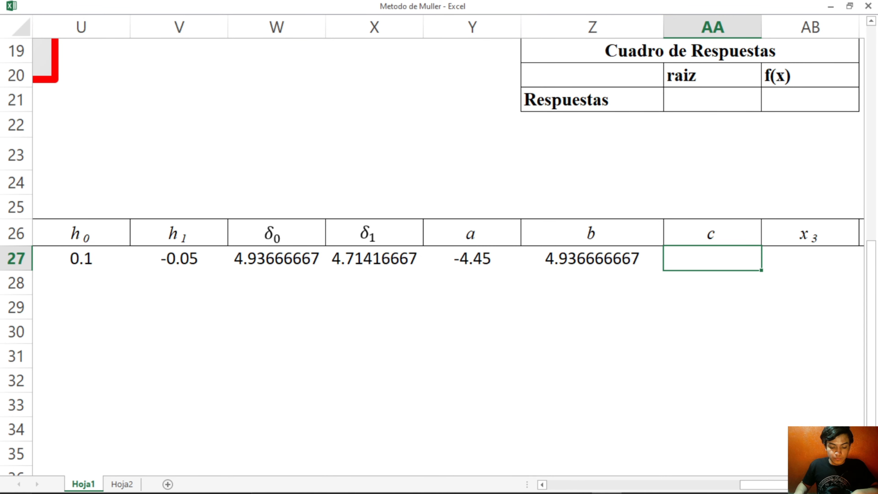
pyautogui.write('=')
pyautogui.moveTo(773, 484); pyautogui.dragTo(724, 484)
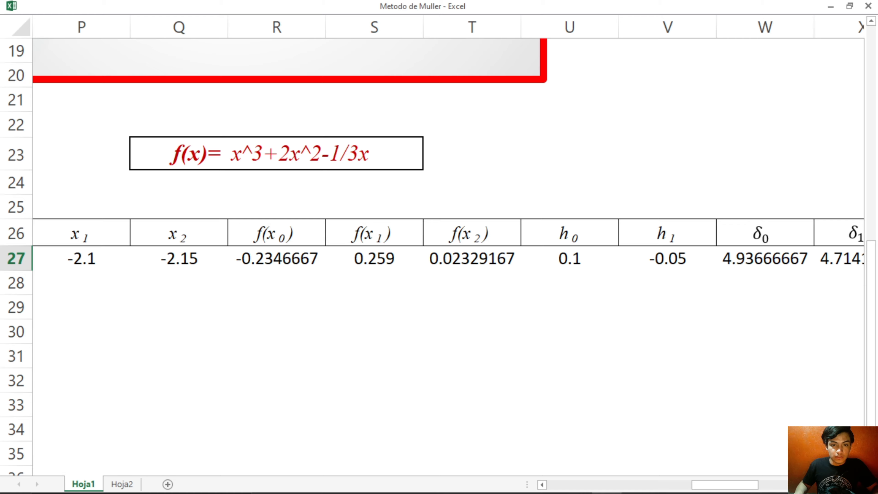
pyautogui.click(454, 258)
pyautogui.press('Return')
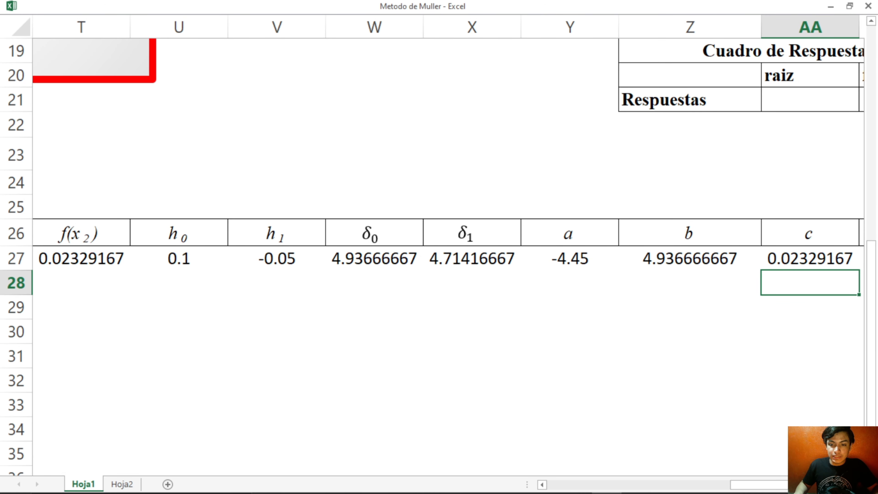
# - Begin the x3 formula in cell AB27 with the condition =si(Z27<0; after reviewing the x3 equation and its conditions for b
pyautogui.moveTo(756, 484); pyautogui.dragTo(802, 484)
pyautogui.scroll(-1, 434, 242)
pyautogui.click(434, 241)
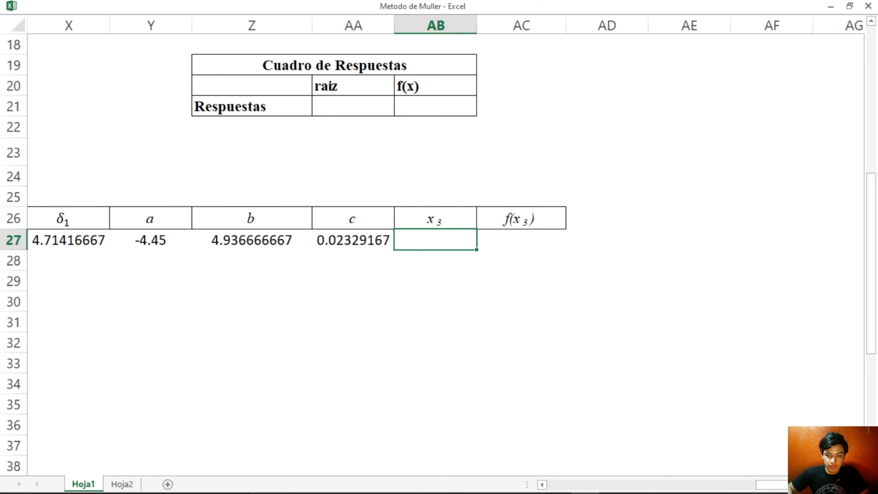
pyautogui.moveTo(771, 484); pyautogui.dragTo(689, 484)
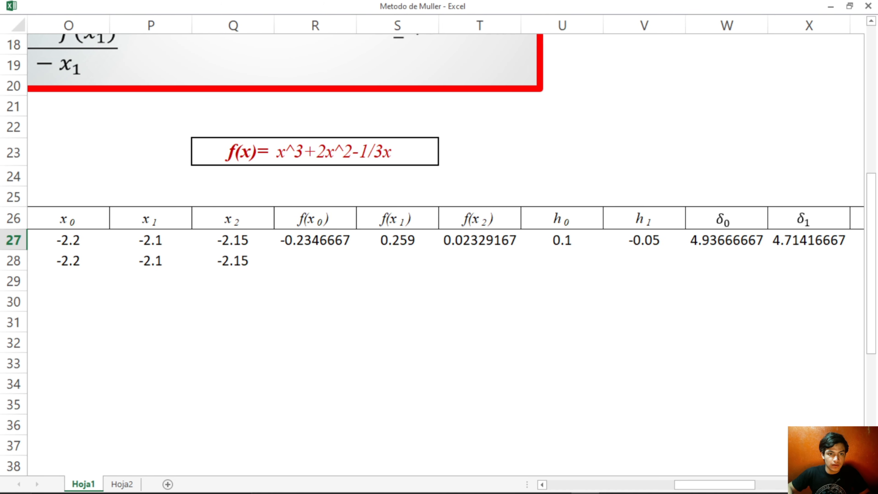
pyautogui.scroll(4, 438, 255)
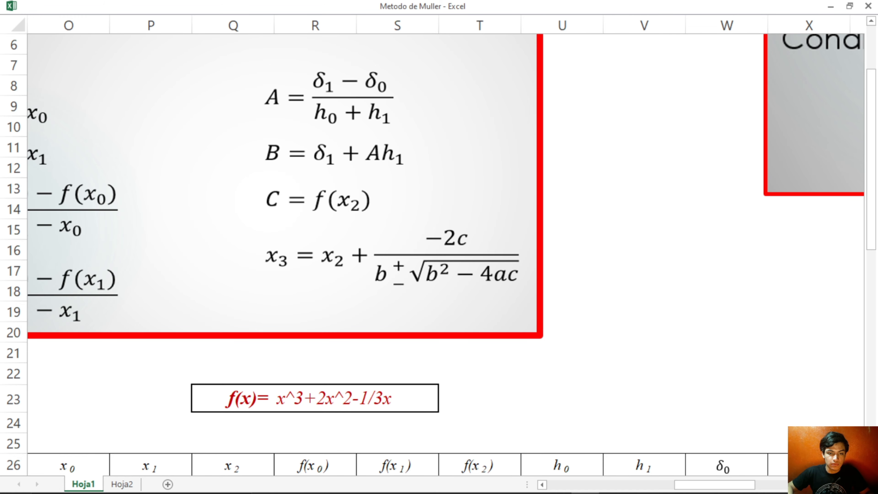
pyautogui.moveTo(714, 484); pyautogui.dragTo(787, 485)
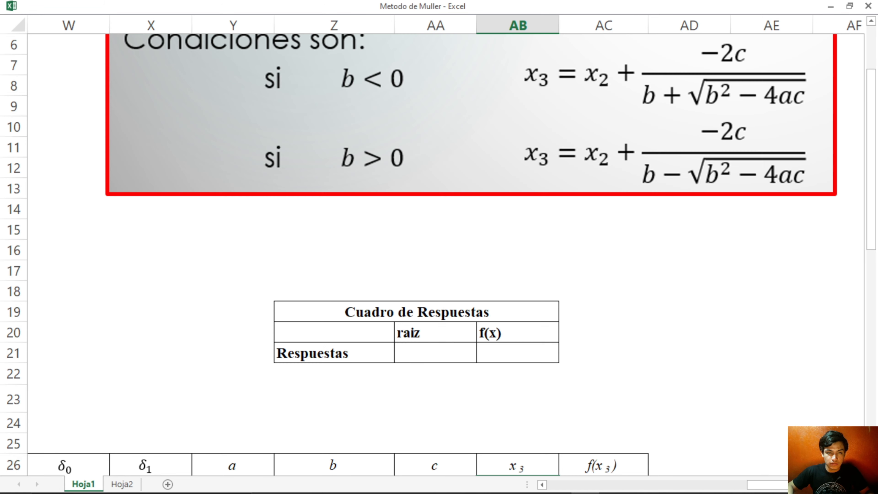
pyautogui.scroll(1, 439, 254)
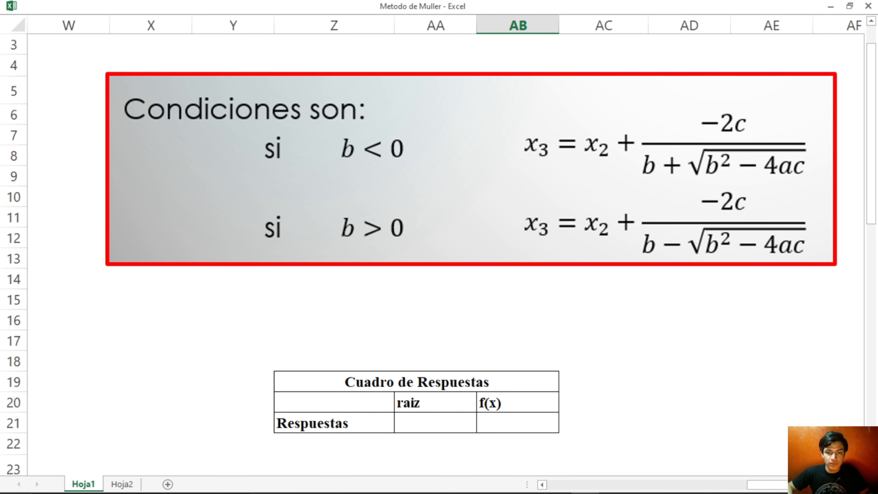
pyautogui.scroll(-4, 439, 242)
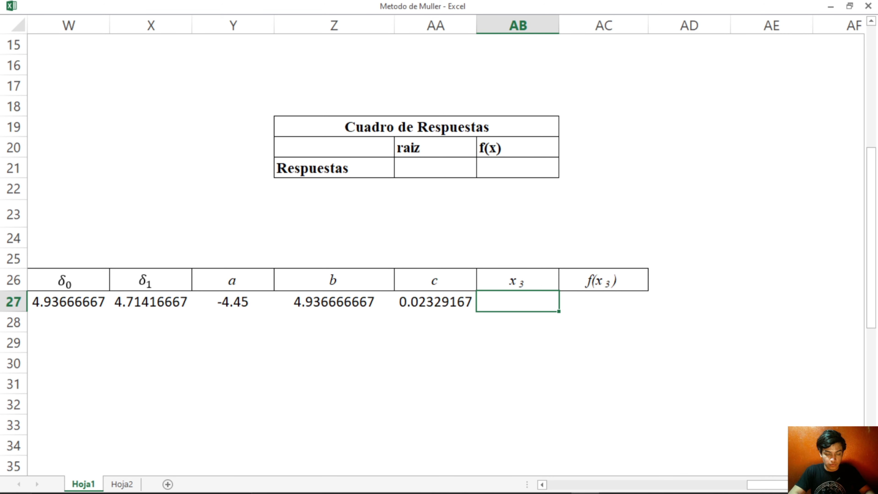
pyautogui.write('=')
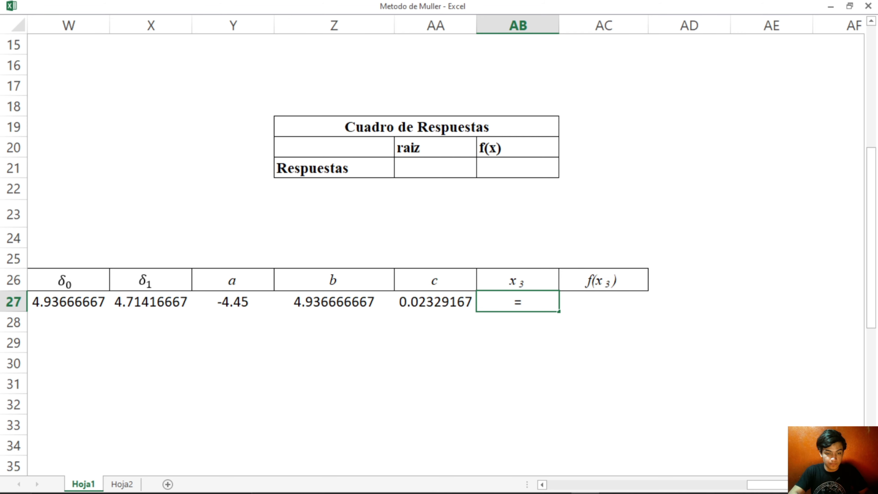
pyautogui.write('si')
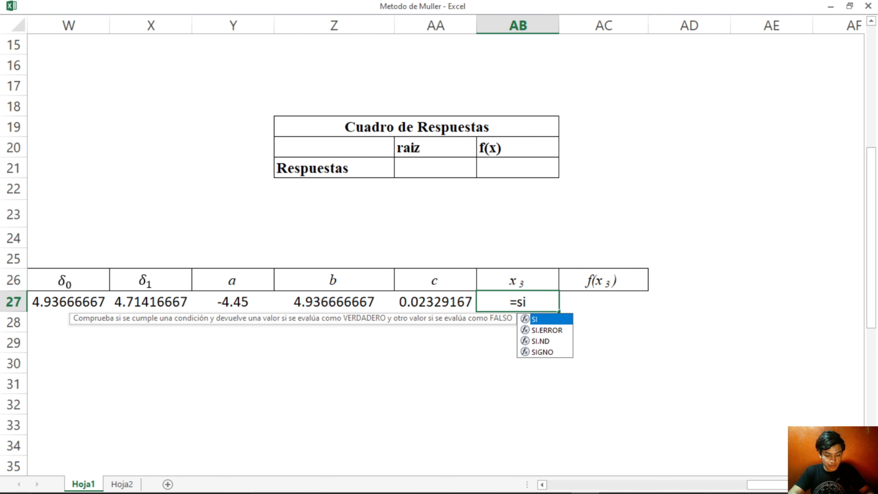
pyautogui.write('(')
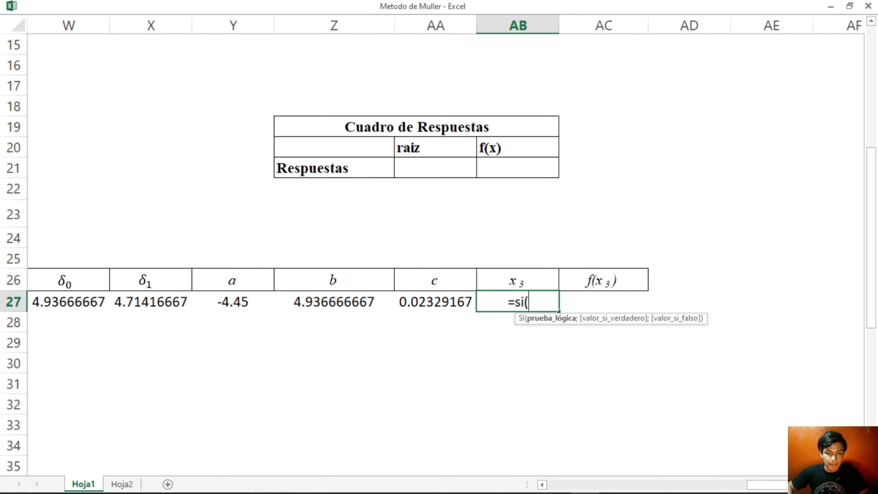
pyautogui.press('Left')
pyautogui.press('Left')
pyautogui.write('<')
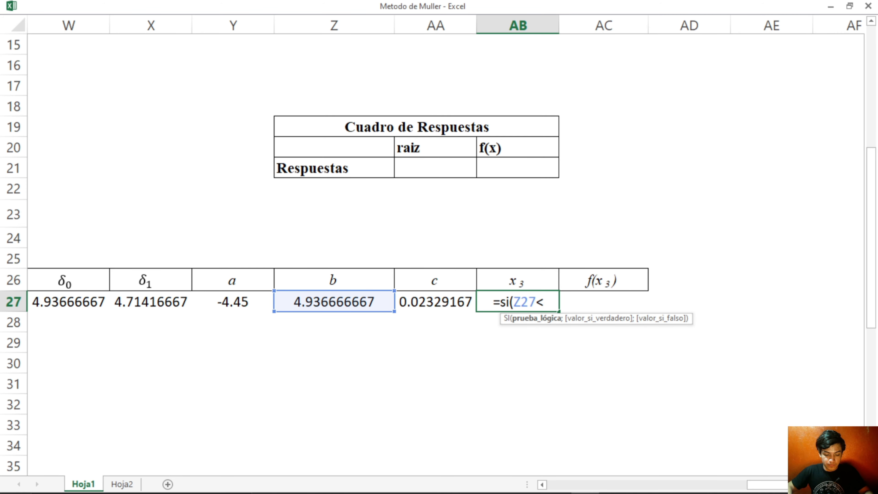
pyautogui.write('0;')
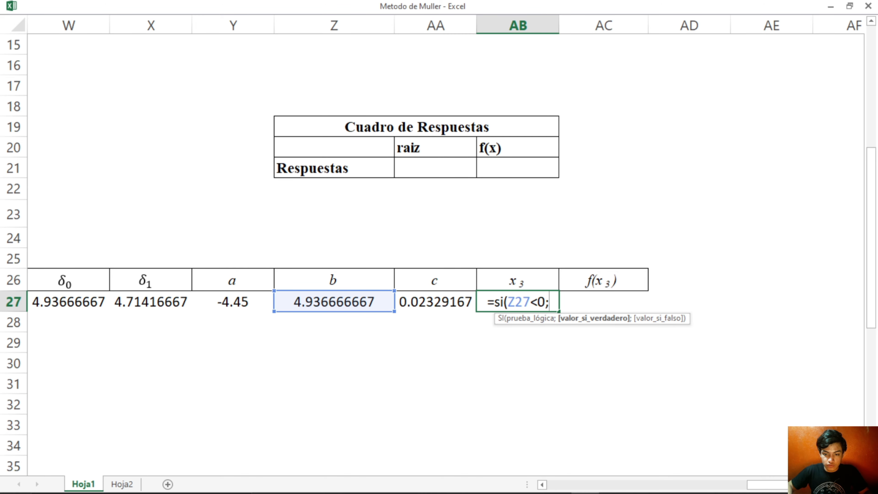
# - Start the value-if-true part of the x3 formula in AB27 with x2 minus the numerator, Q27-(2*AA27)
pyautogui.click(663, 302)
pyautogui.moveTo(777, 484)
pyautogui.mouseDown()
pyautogui.moveTo(659, 484)
pyautogui.moveTo(781, 484)
pyautogui.mouseUp()
pyautogui.write('+')
pyautogui.write('(')
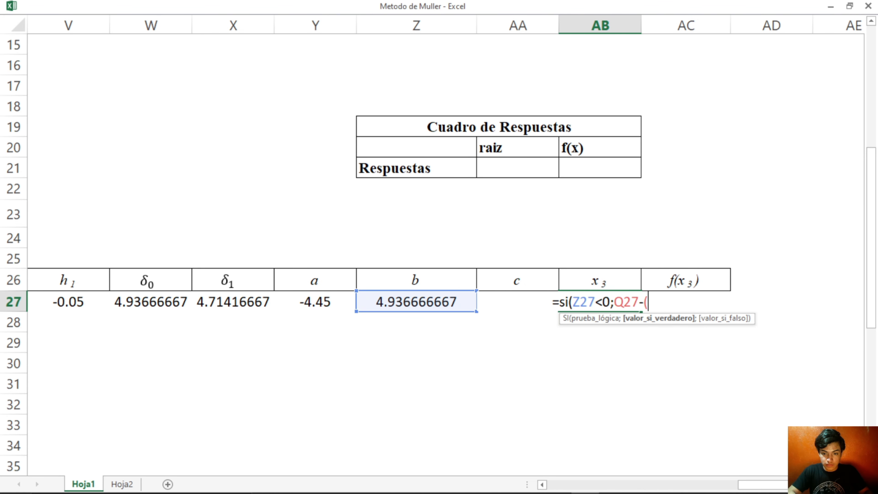
pyautogui.write('2*')
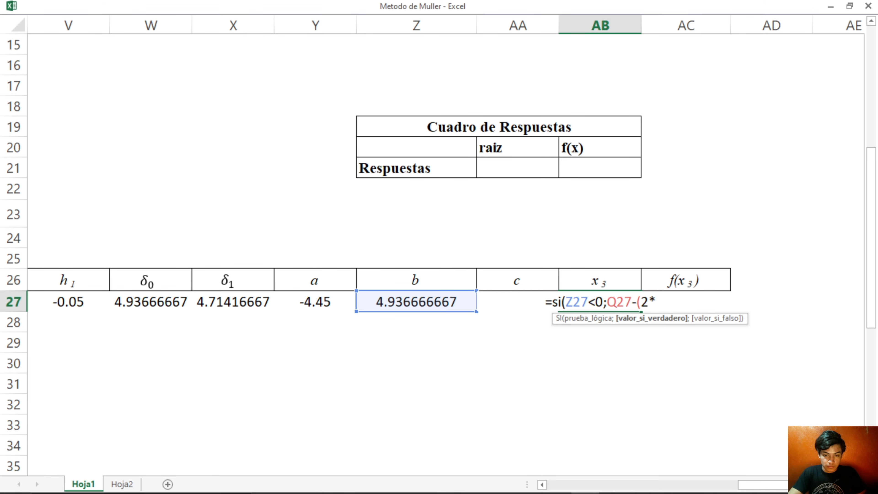
pyautogui.write('AA')
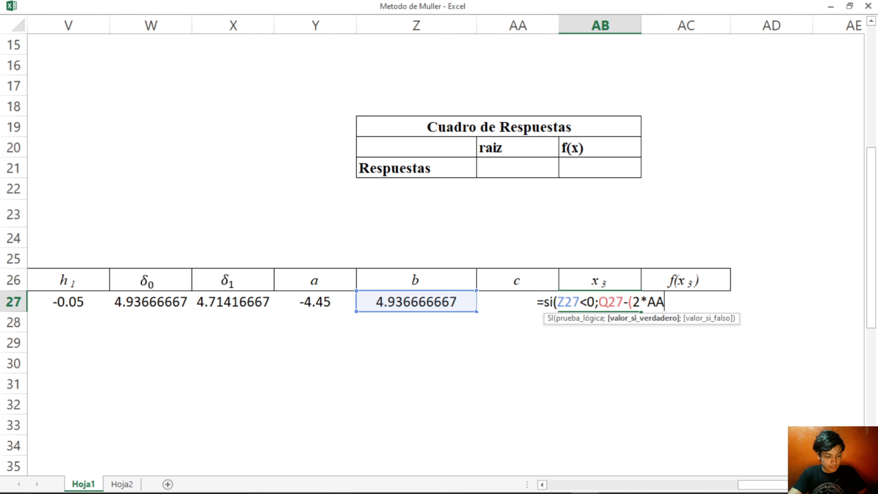
pyautogui.write('27')
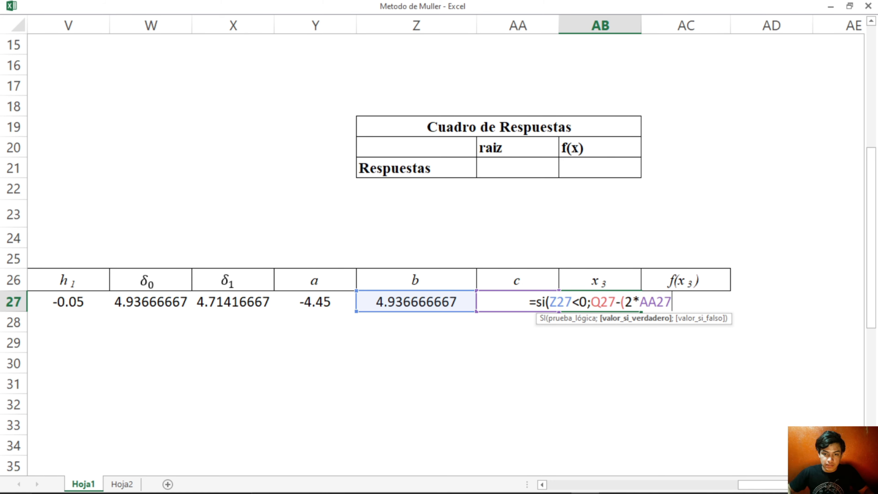
pyautogui.write(')')
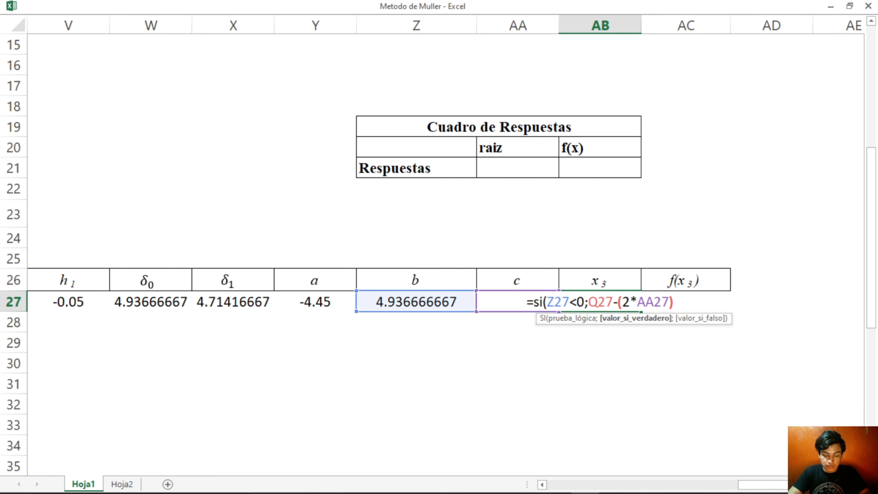
# - Continue the true branch with the division by b minus the discriminant expression, adding /((Z27-(Z27^2-4*Y27*AA27)
pyautogui.write('/(')
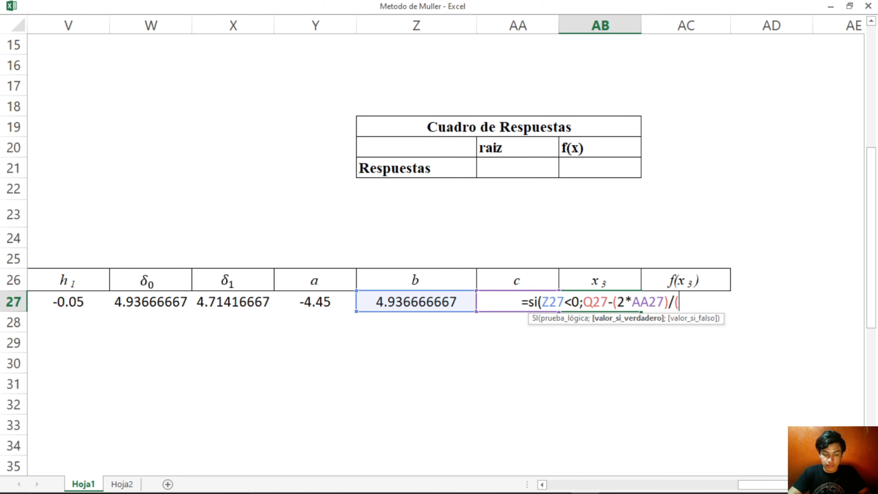
pyautogui.write('(')
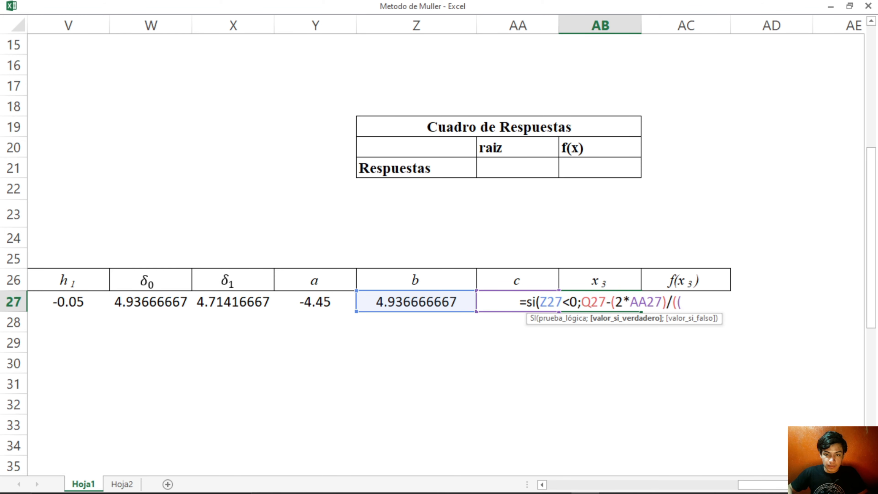
pyautogui.click(416, 302)
pyautogui.write('-')
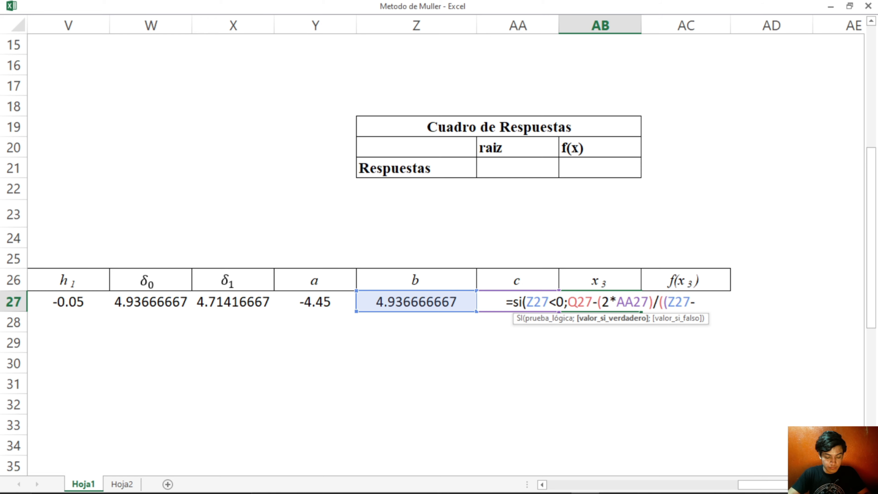
pyautogui.write('(')
pyautogui.click(417, 302)
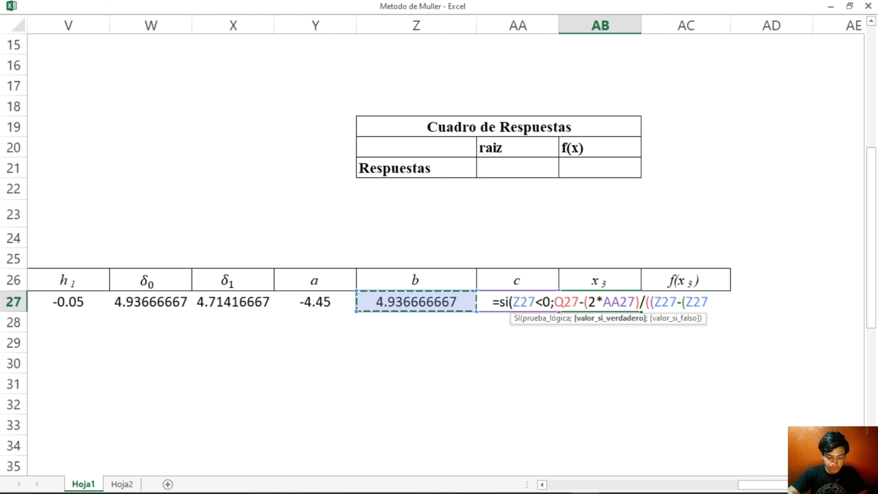
pyautogui.write('^2')
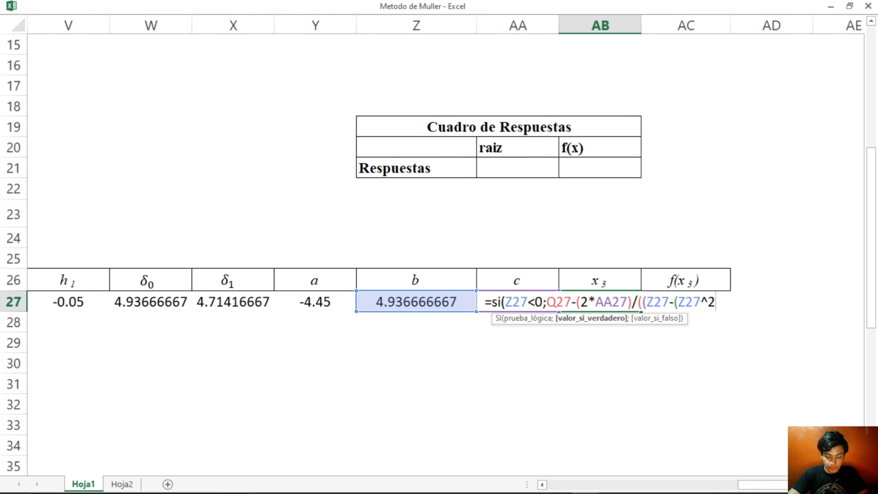
pyautogui.write('-4*')
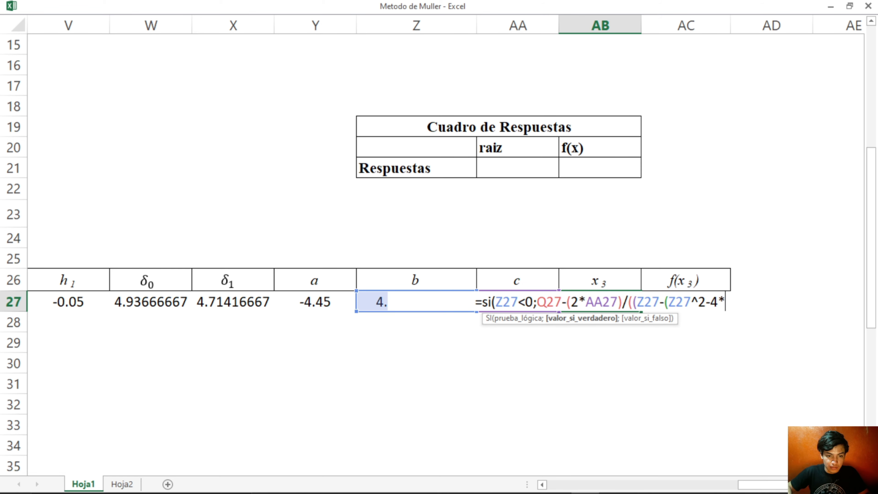
pyautogui.click(315, 302)
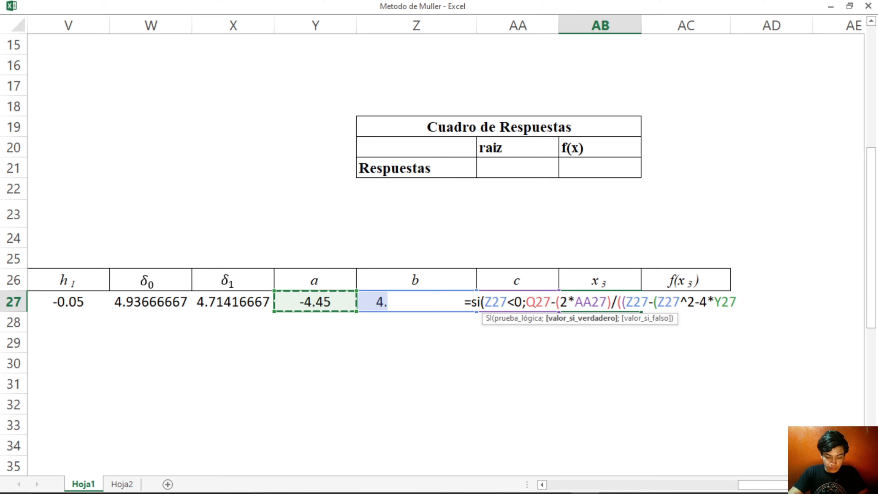
pyautogui.write('*')
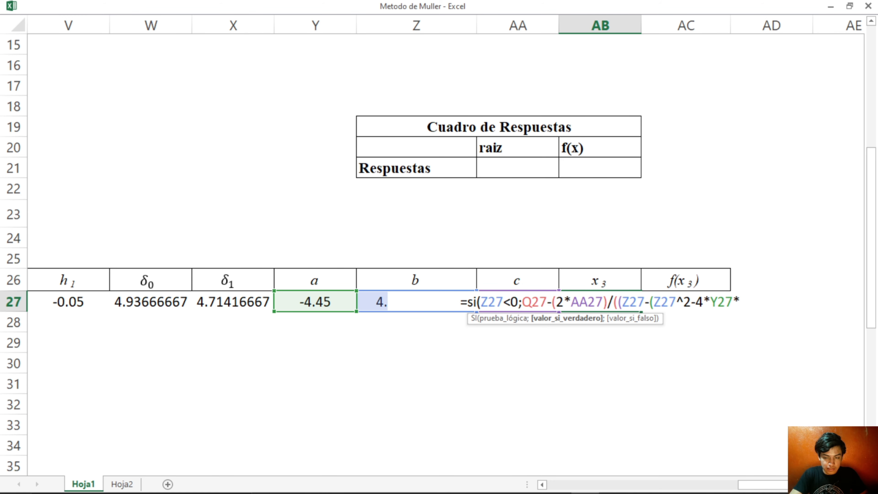
pyautogui.write('AA27')
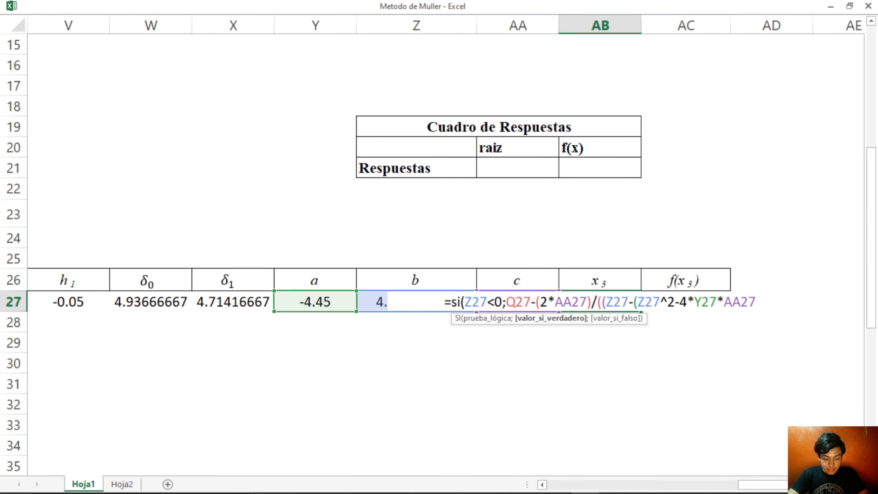
pyautogui.write(')')
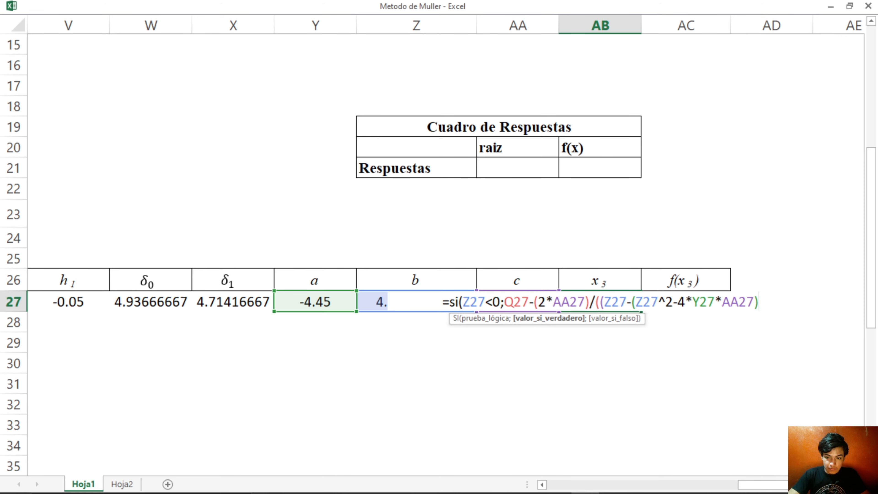
# - Raise the discriminant expression to ^(1/2), close the denominator's parentheses and end the true branch with a semicolon
pyautogui.write('^(')
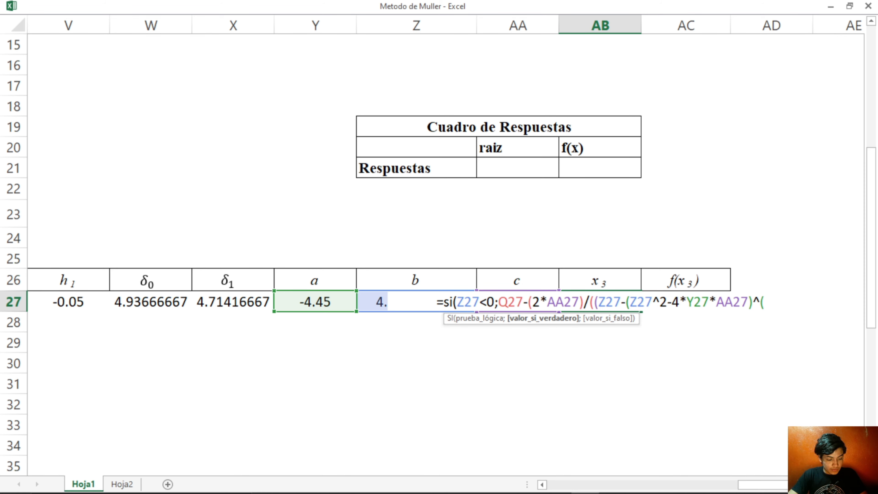
pyautogui.write('1/2')
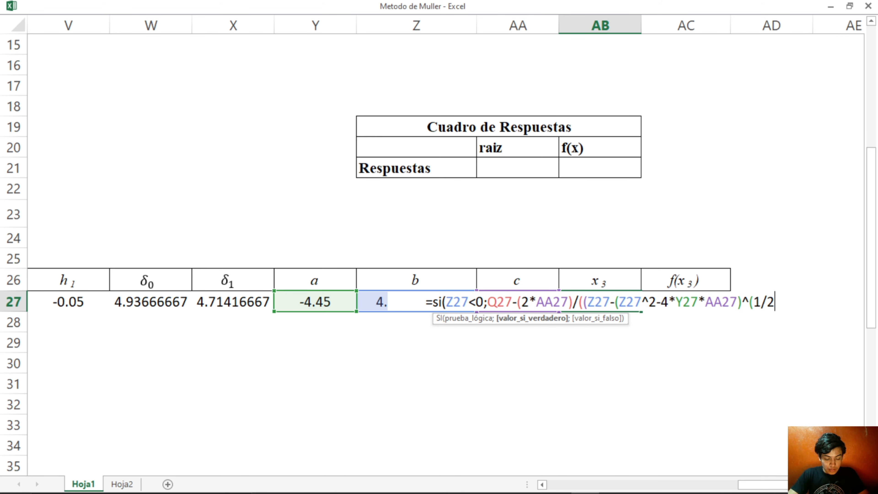
pyautogui.write(')')
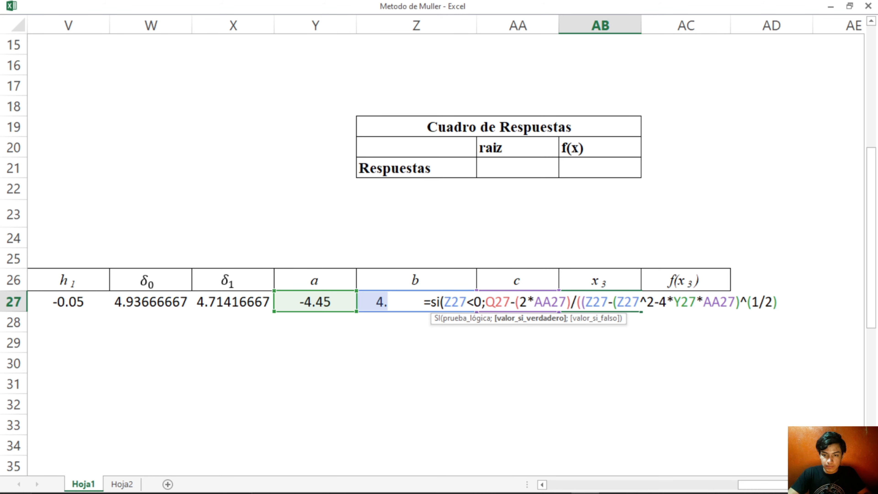
pyautogui.write(')')
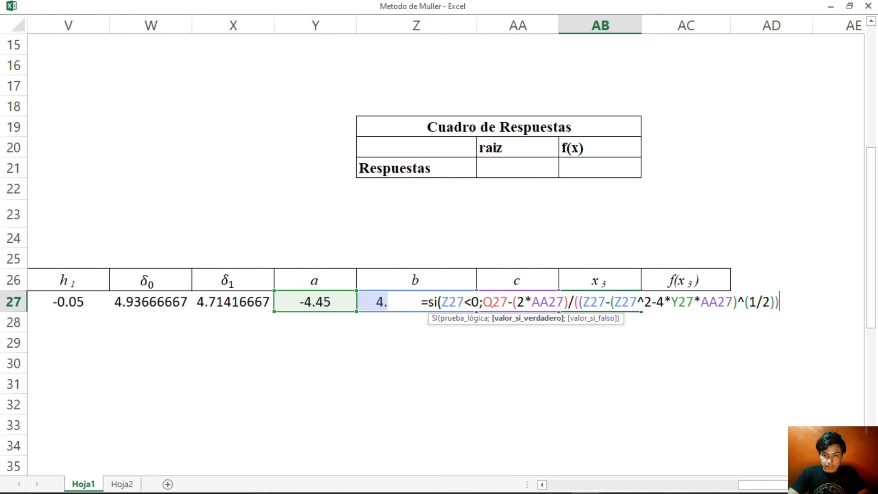
pyautogui.write(')')
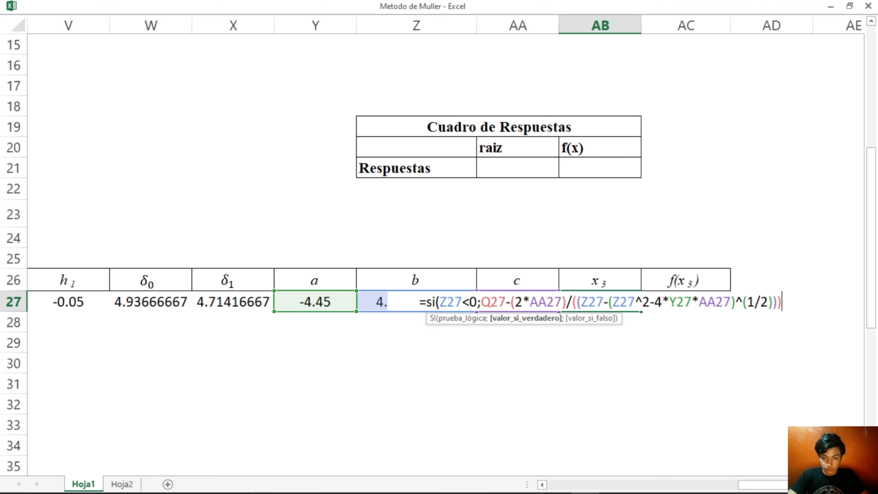
pyautogui.write(';')
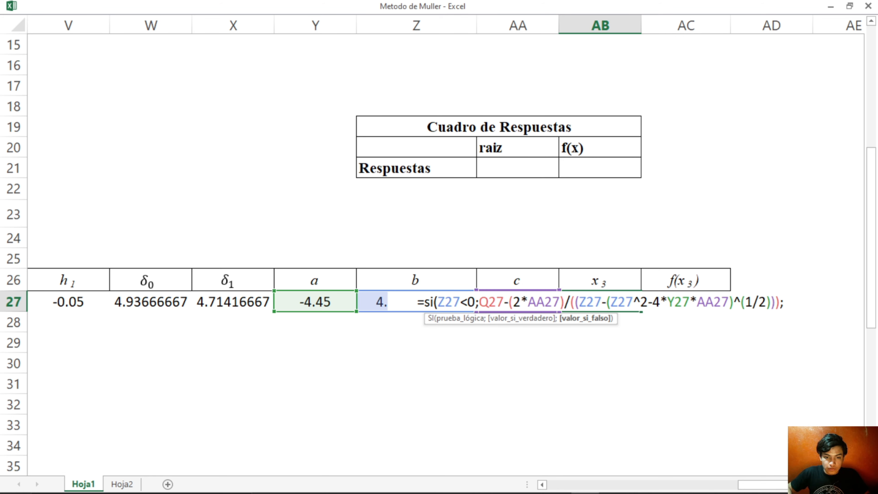
# - Copy the whole true-branch expression, from Q27 to its last parenthesis, and paste it as the value-if-false part of the formula
pyautogui.moveTo(479, 301); pyautogui.dragTo(780, 301)
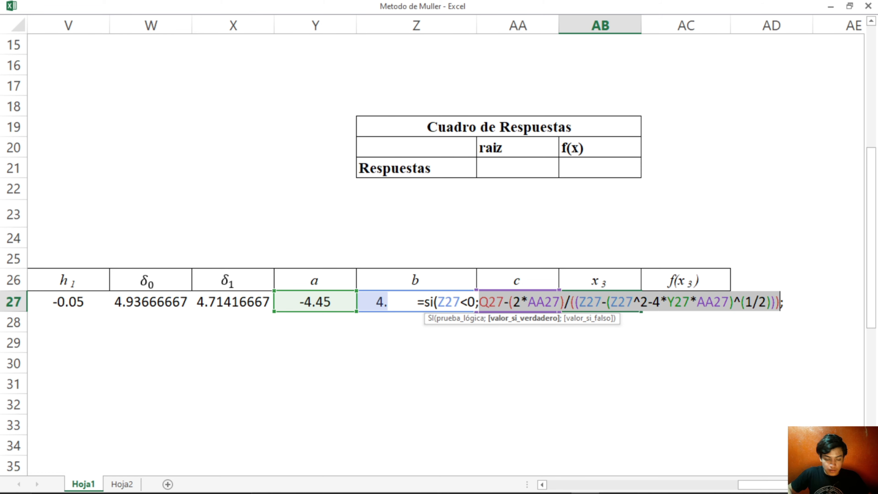
pyautogui.hotkey('ctrl', 'c')
pyautogui.press('End')
pyautogui.hotkey('ctrl', 'v')
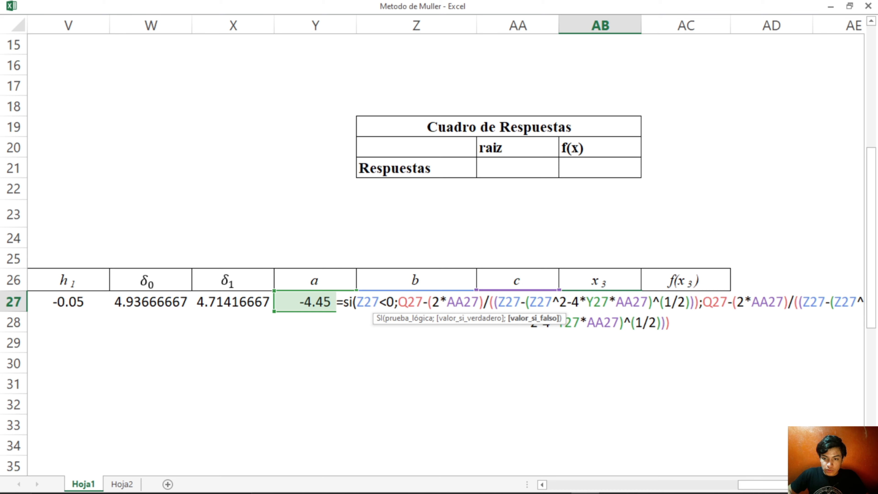
# - Change the false branch's denominator to Z27+(Z27^2-4*Y27*AA27)^(1/2), then close the conditional's parenthesis and enter the x3 formula
pyautogui.press('BackSpace')
pyautogui.write('+')
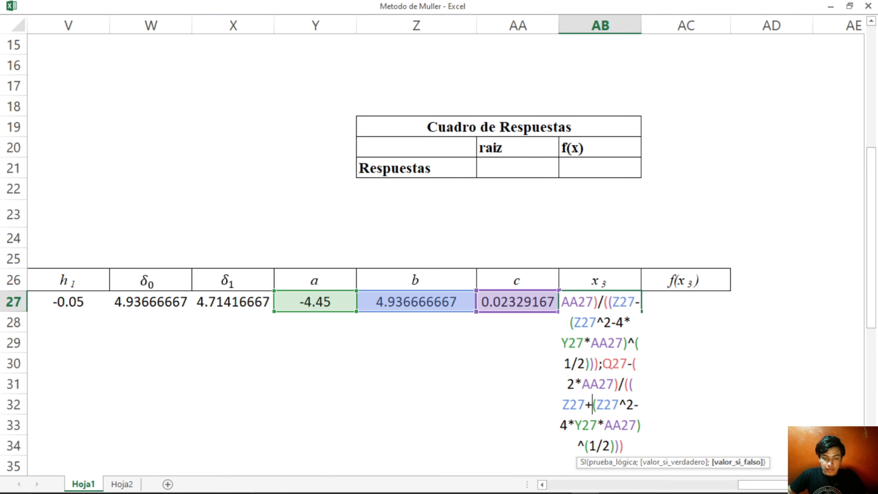
pyautogui.scroll(-1, 439, 254)
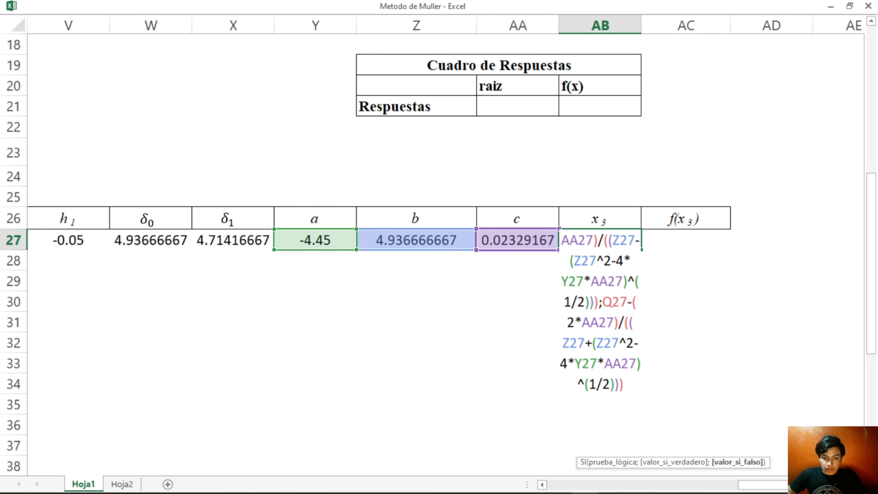
pyautogui.press('End')
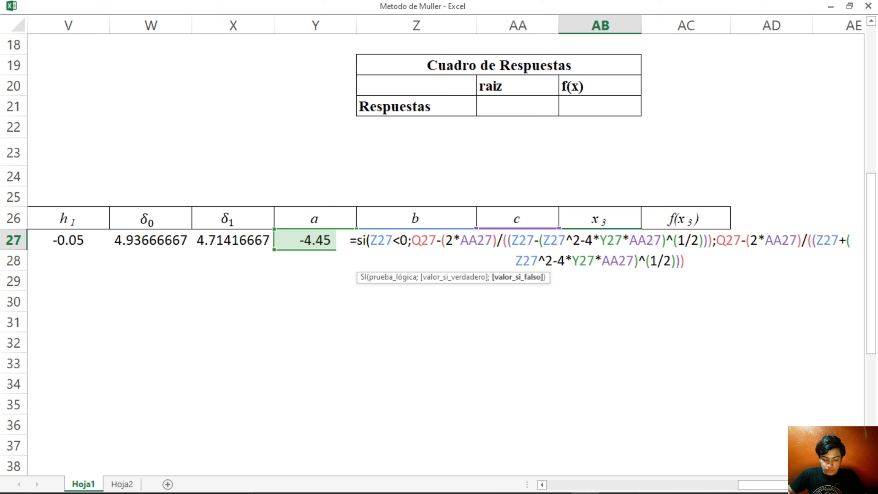
pyautogui.write(')')
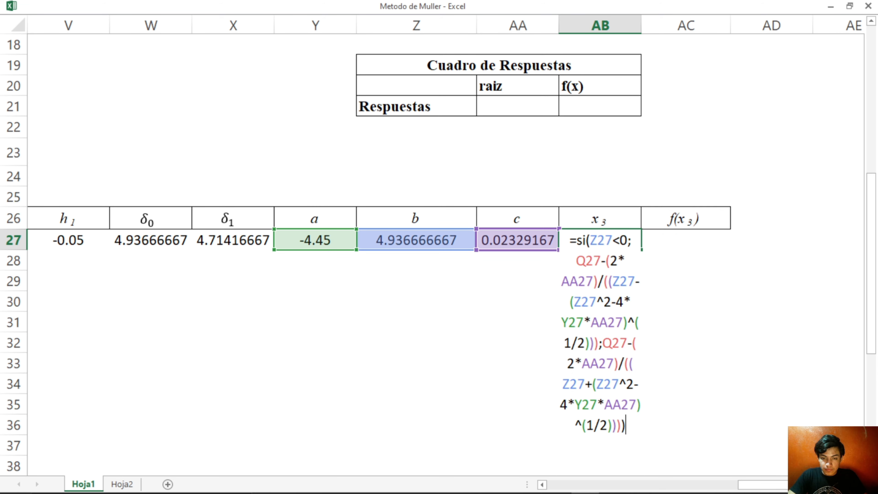
pyautogui.press('Return')
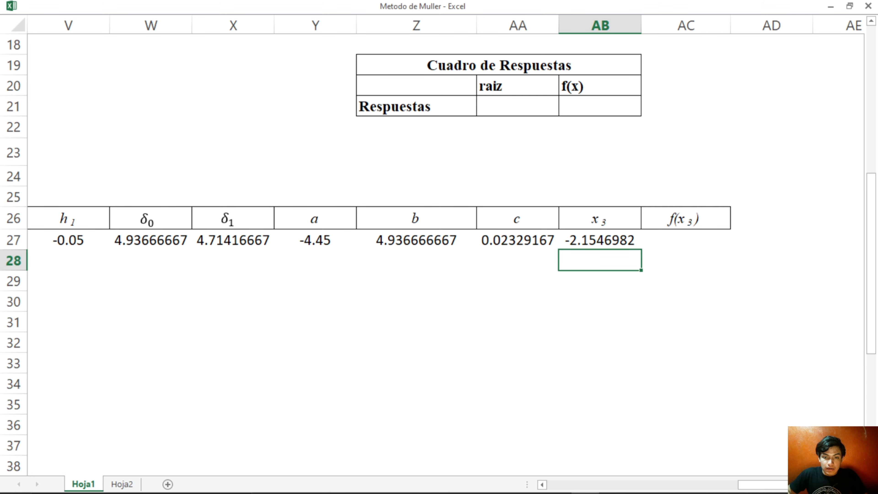
# - Enter the f(x3) formula =AB27^3+2*AB27^2-(1/3)*AB27 in cell AC27
pyautogui.press('Up')
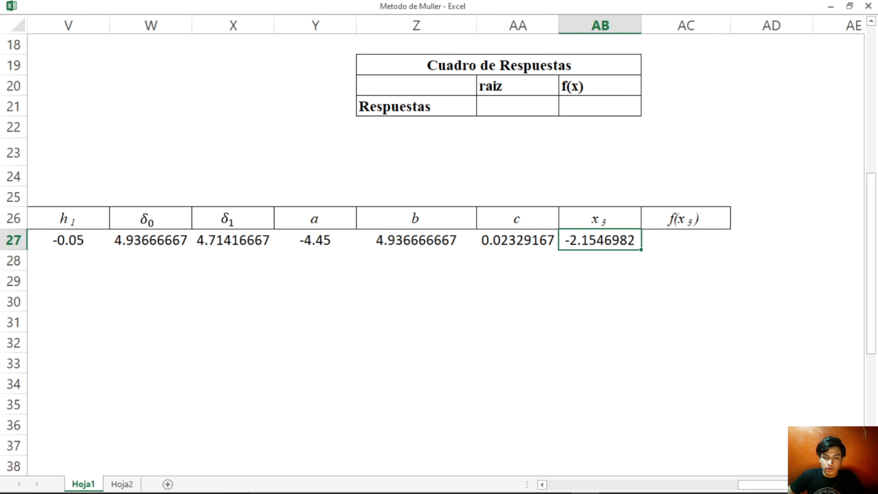
pyautogui.press('Right')
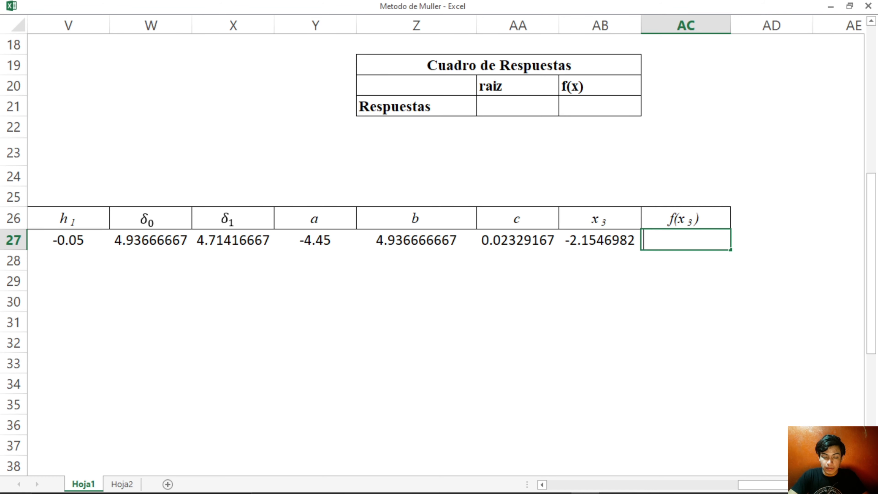
pyautogui.write('=')
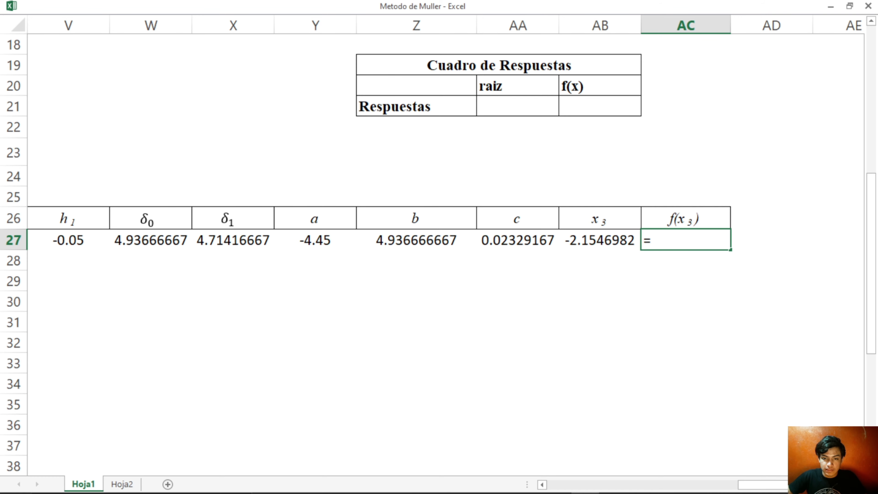
pyautogui.press('Left')
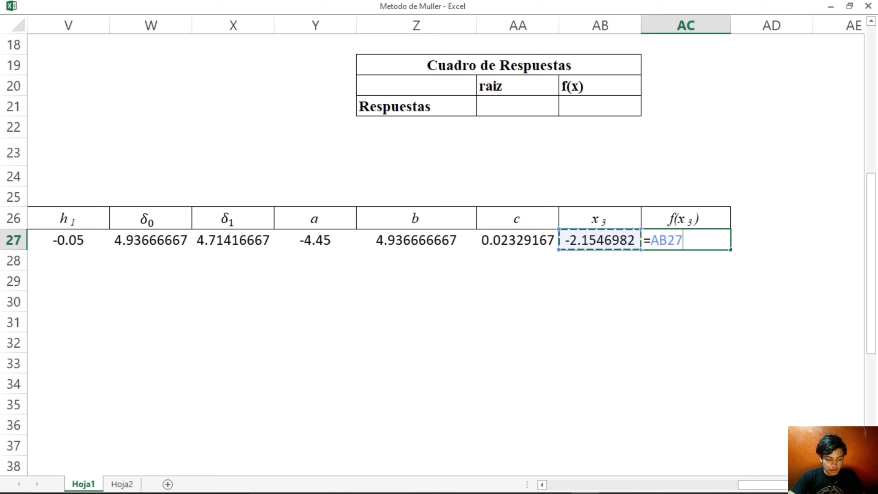
pyautogui.write('^3+2*')
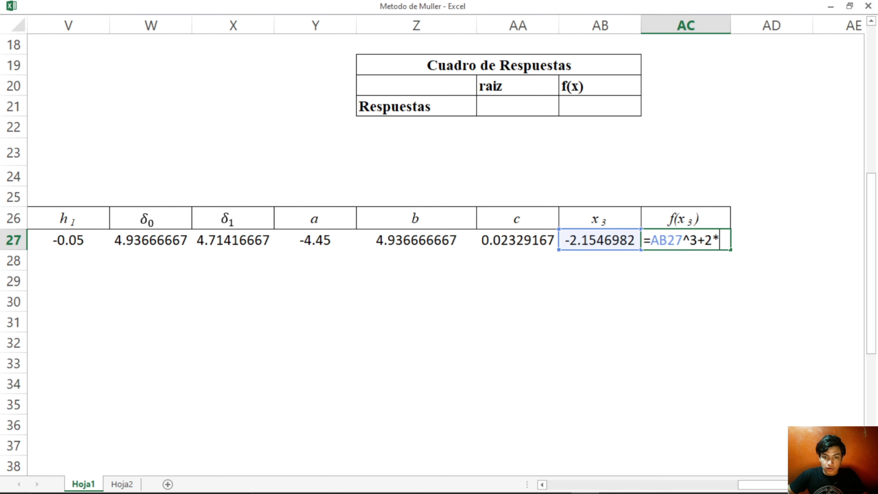
pyautogui.press('Left')
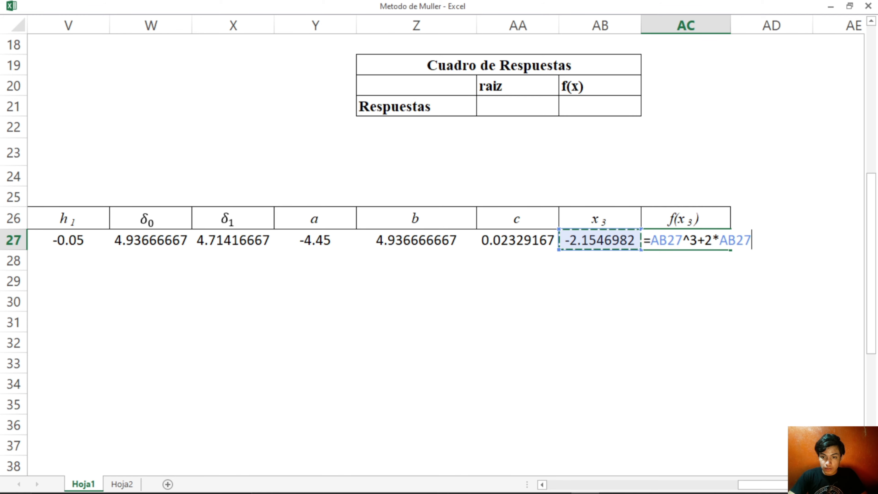
pyautogui.write('^2-(')
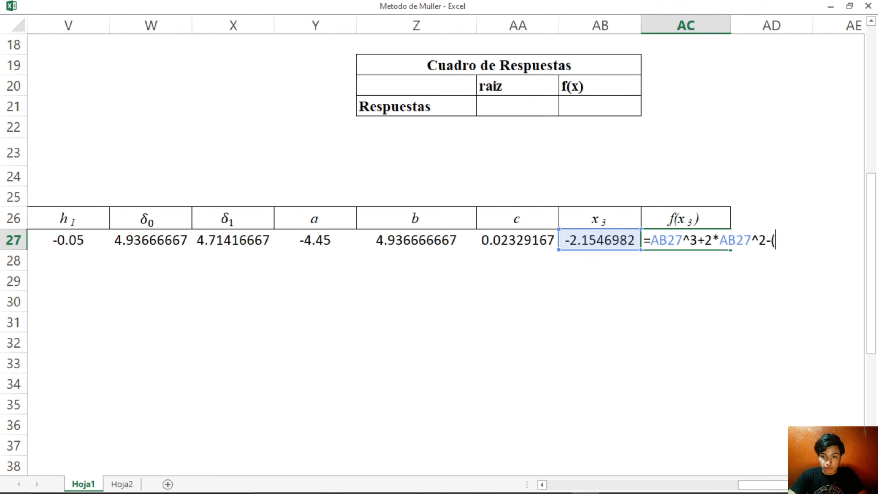
pyautogui.write('1/3)*')
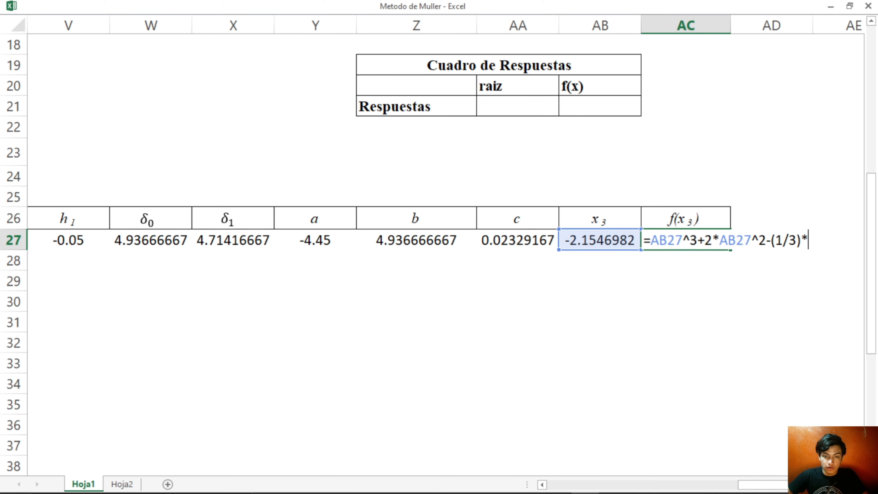
pyautogui.press('Left')
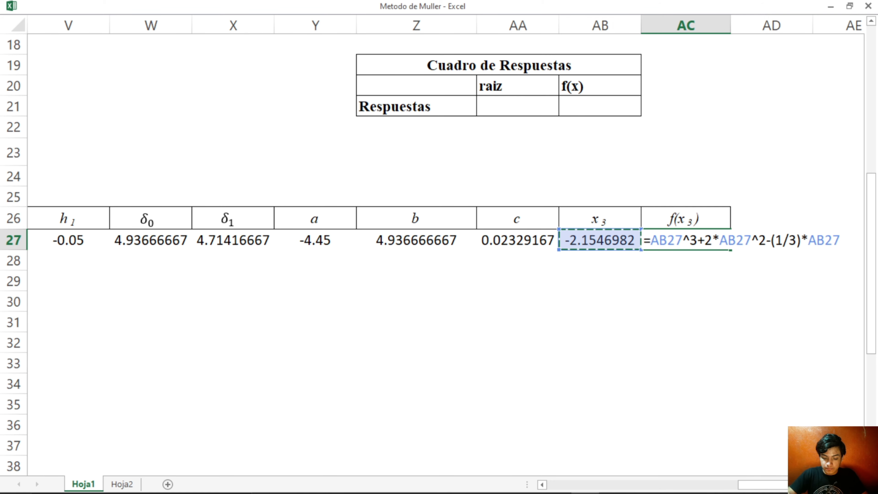
pyautogui.press('Return')
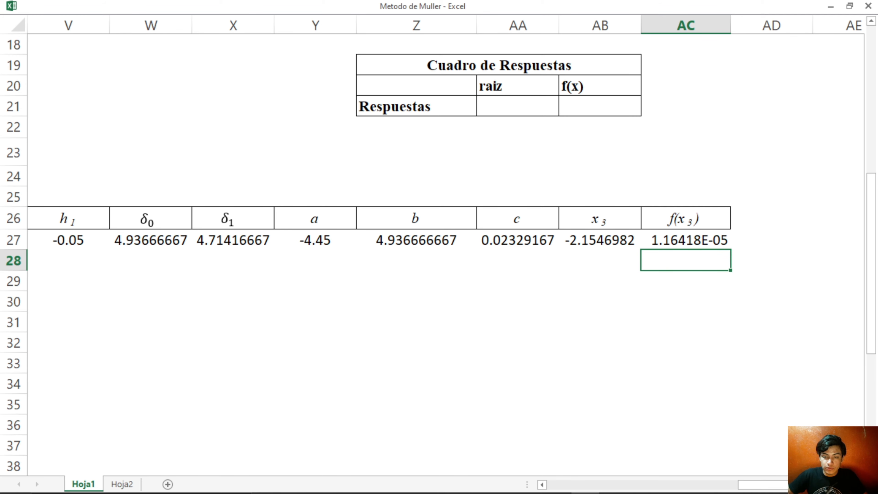
pyautogui.press('Up')
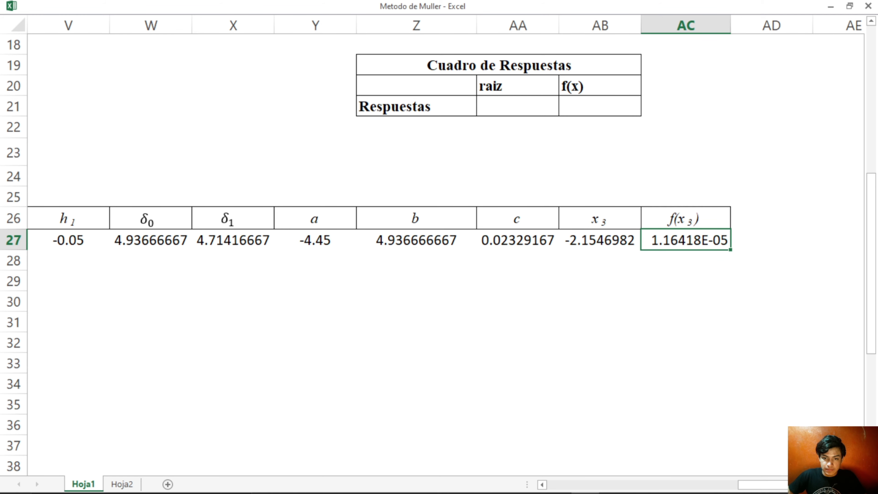
# - Set the second iteration's x0 in O28 to reference the first iteration's x1 with =P27
pyautogui.moveTo(773, 485); pyautogui.dragTo(691, 484)
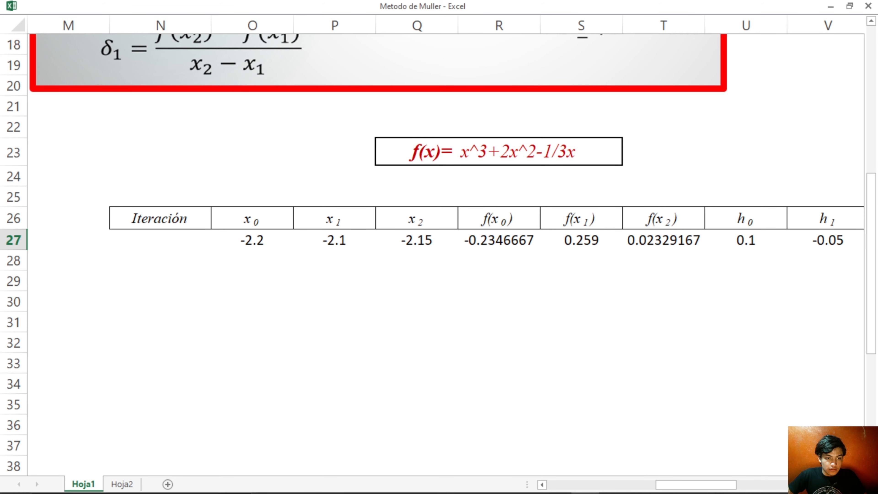
pyautogui.click(252, 260)
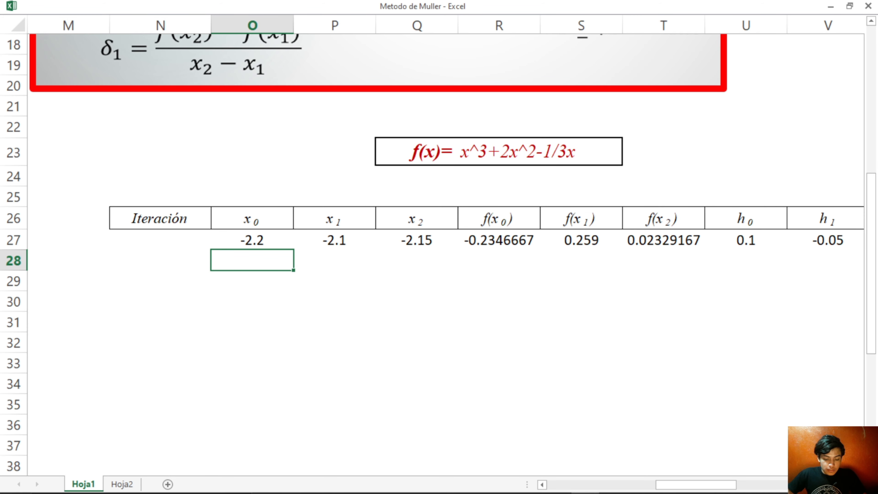
pyautogui.write('=')
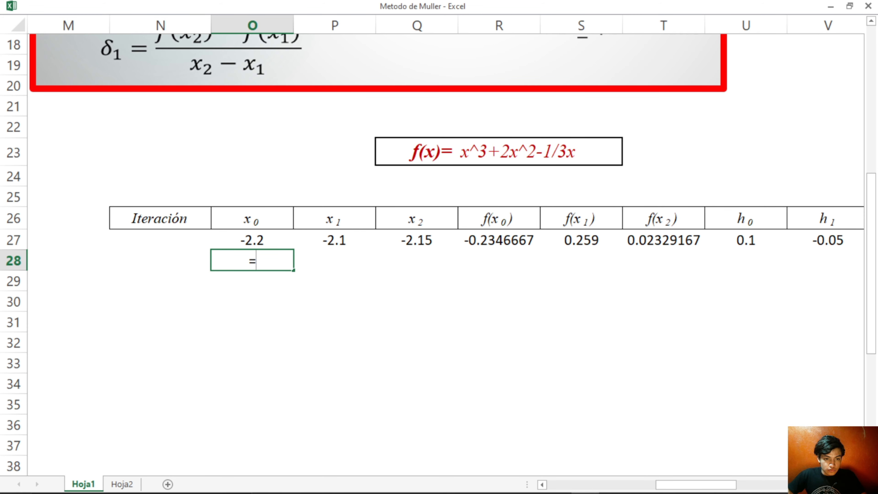
pyautogui.press('Up')
pyautogui.press('Right')
pyautogui.press('Return')
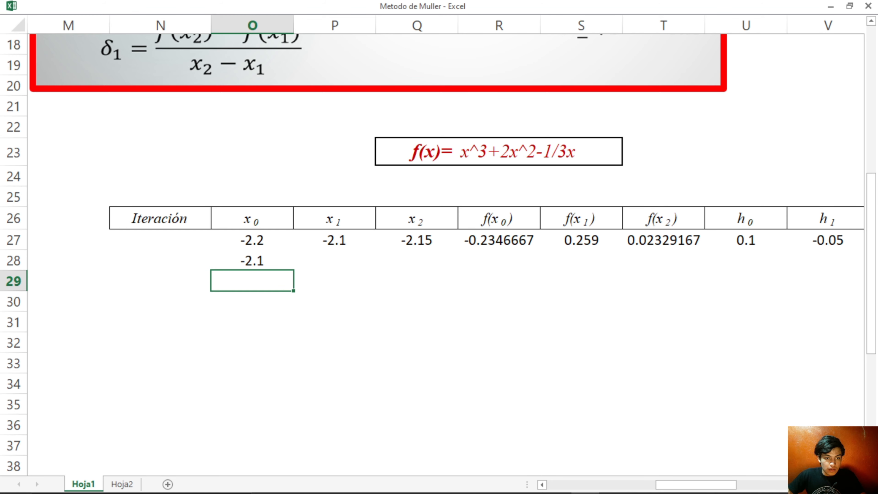
# - Set the second iteration's x1 in P28 to reference the first iteration's x2 with =Q27
pyautogui.press('Up')
pyautogui.press('Right')
pyautogui.write('=')
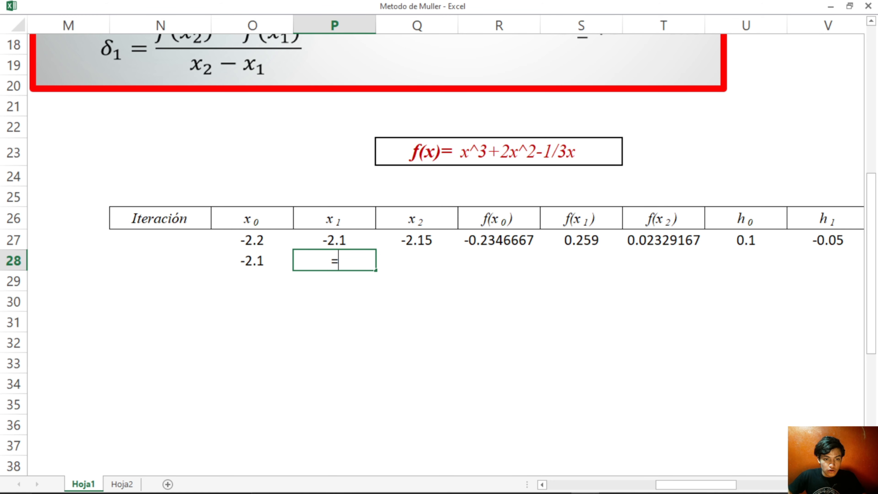
pyautogui.press('Up')
pyautogui.press('Right')
pyautogui.press('Return')
# - Set the second iteration's x2 in Q28 to reference the first iteration's x3 with =AB27, and check O28:Q28
pyautogui.press('Up')
pyautogui.press('Right')
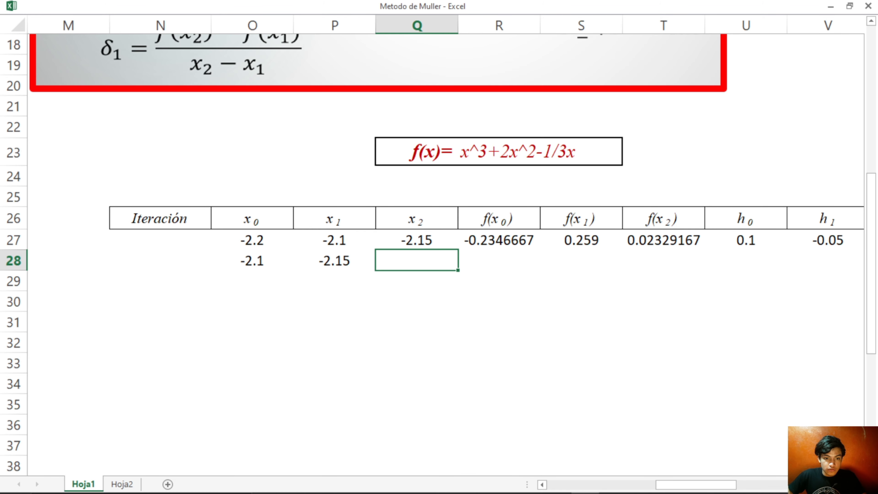
pyautogui.write('=')
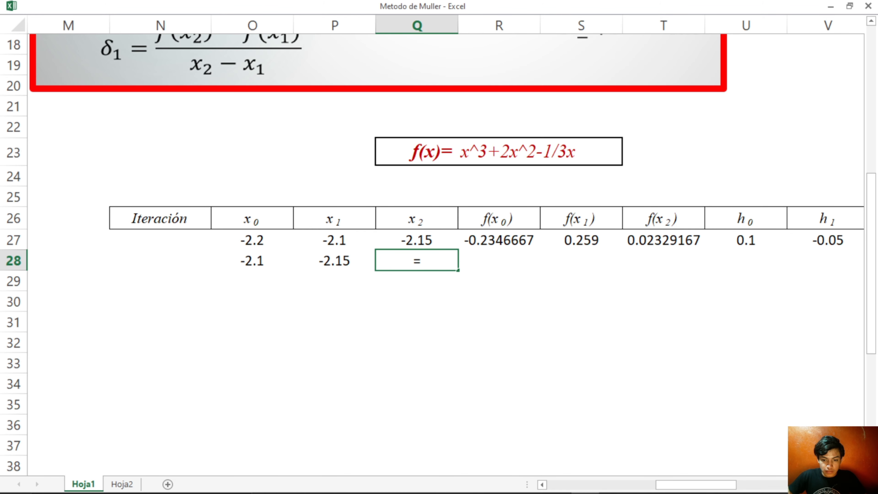
pyautogui.moveTo(696, 484); pyautogui.dragTo(768, 484)
pyautogui.click(682, 240)
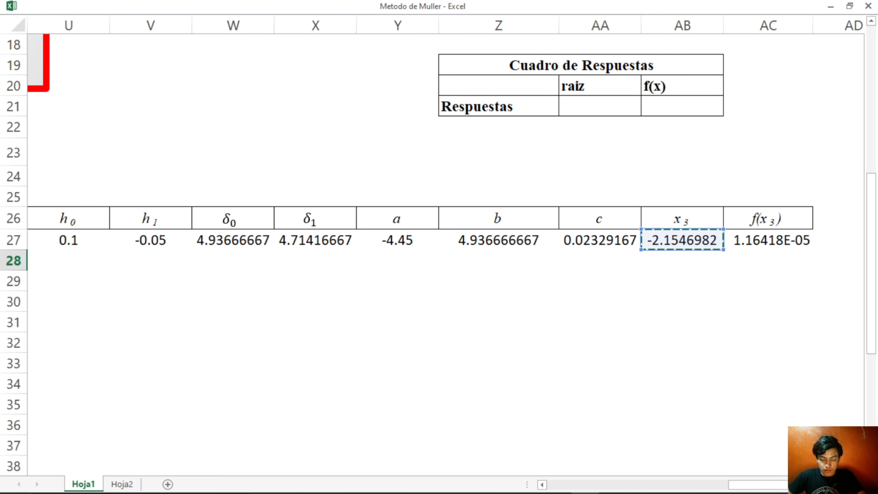
pyautogui.press('Return')
pyautogui.moveTo(732, 484); pyautogui.dragTo(697, 485)
pyautogui.moveTo(252, 261); pyautogui.dragTo(417, 261)
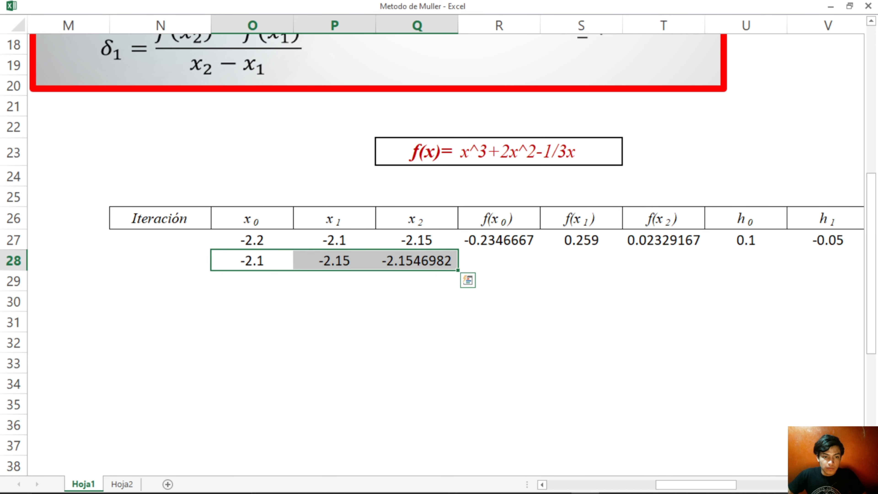
# - Fill the row 27 formulas from f(x0) in column R through f(x3) in column AC down to row 28
pyautogui.click(499, 302)
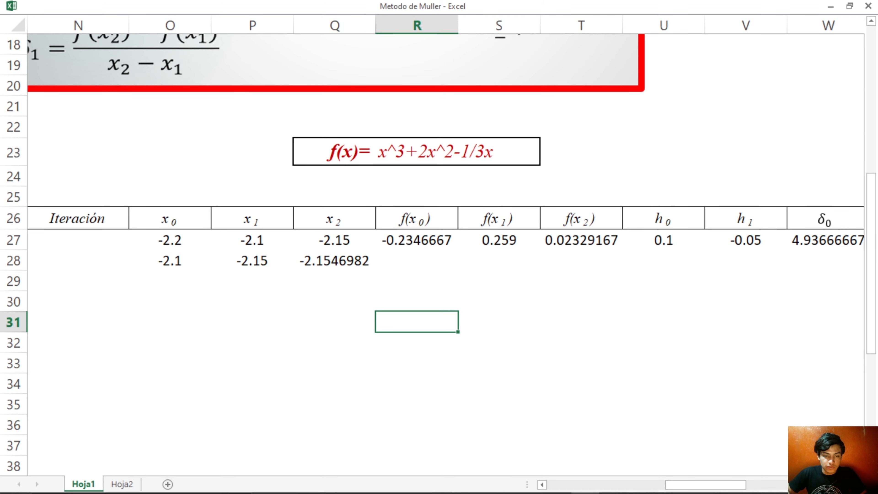
pyautogui.moveTo(417, 240); pyautogui.dragTo(729, 261)
pyautogui.click(686, 280)
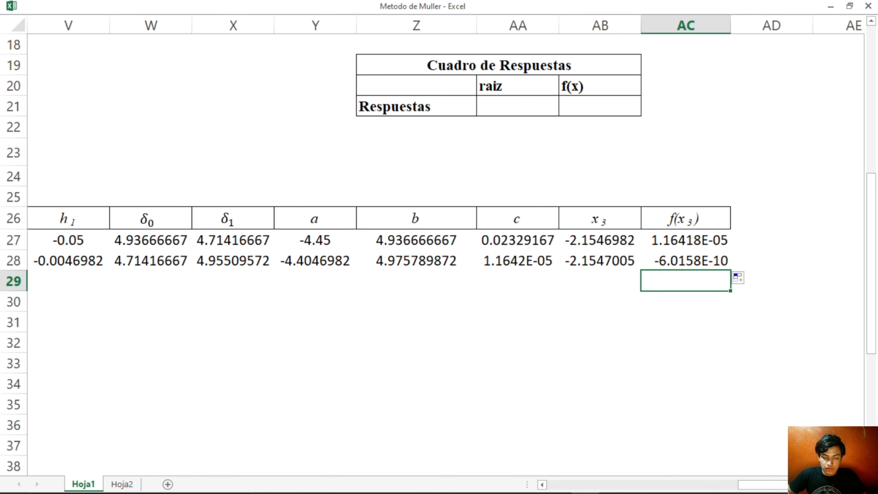
# - Number the two rows of the Iteración column 1 in N27 and 2 in N28
pyautogui.hscroll(-5, 446, 253)
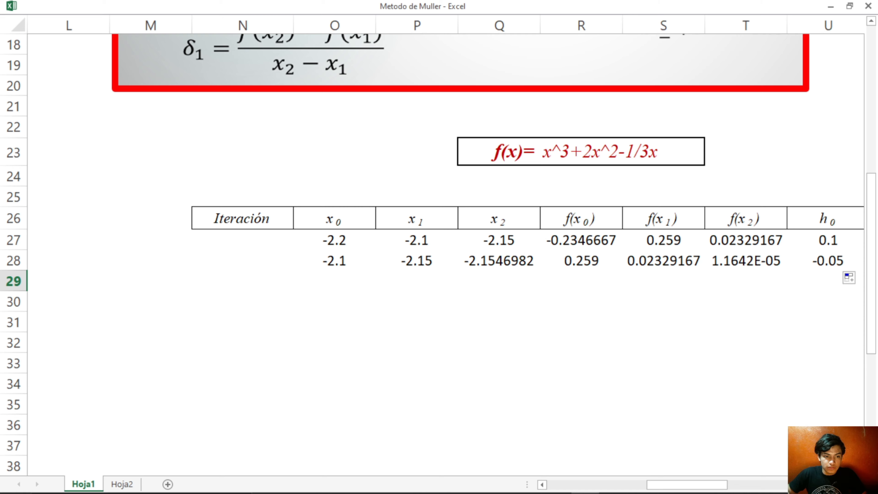
pyautogui.click(243, 240)
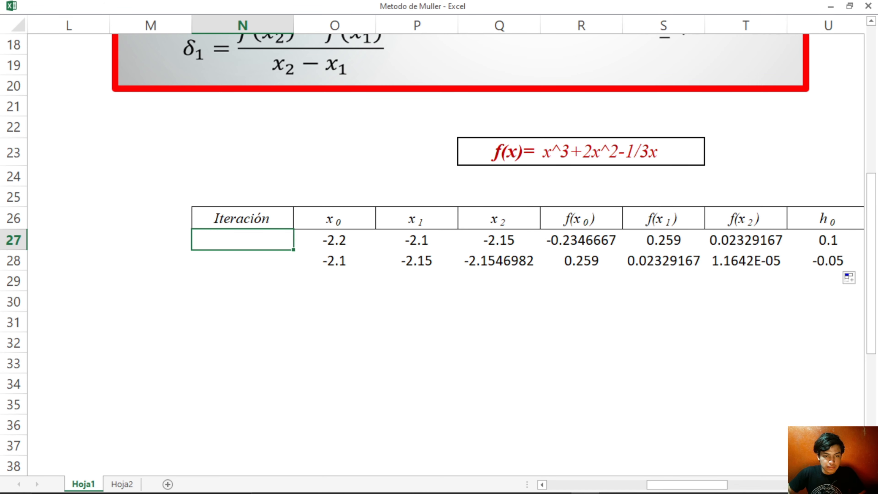
pyautogui.write('1')
pyautogui.press('Return')
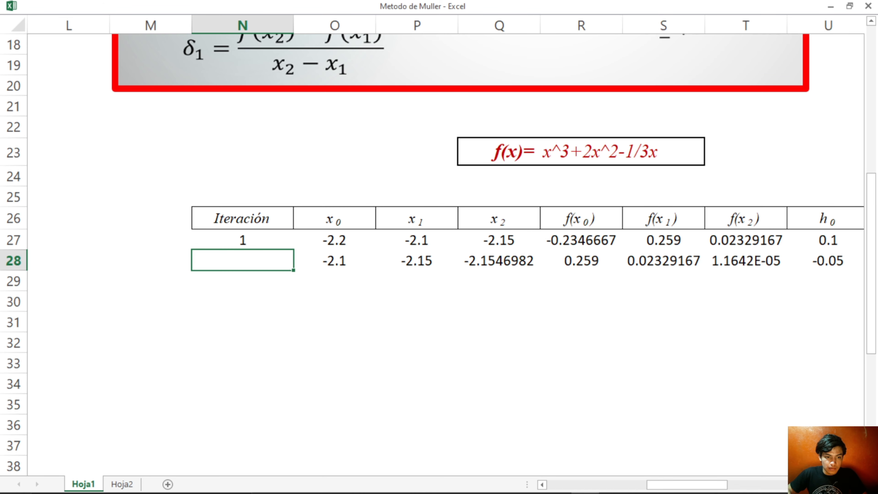
pyautogui.write('2')
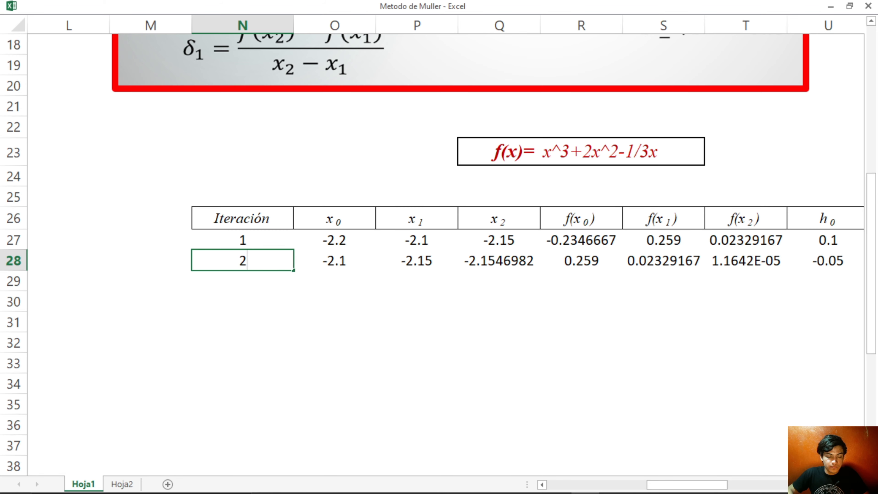
pyautogui.click(335, 301)
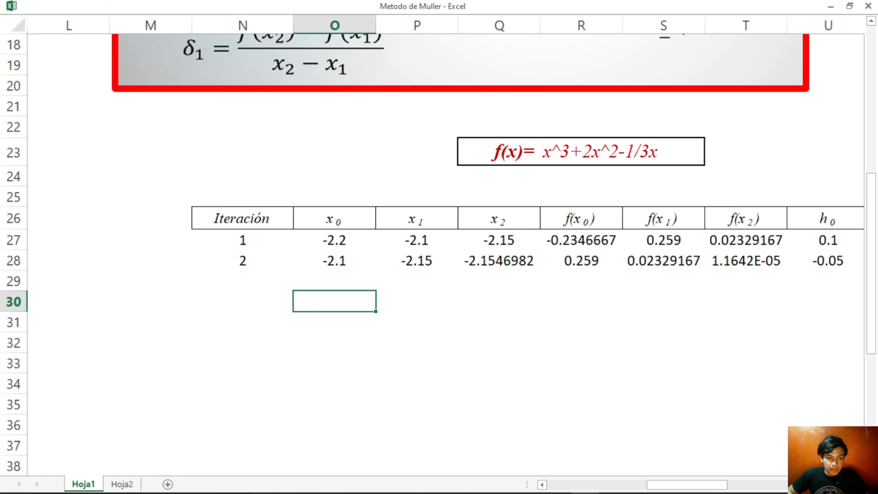
# - Fill the iteration table, columns N through AC, from row 28 down to row 33 and check the cells with errors
pyautogui.moveTo(243, 261); pyautogui.dragTo(733, 373)
pyautogui.click(685, 323)
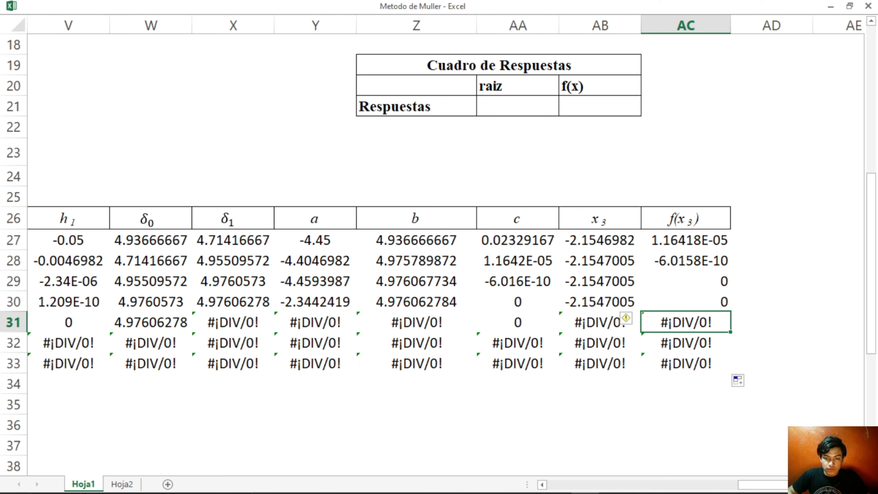
pyautogui.click(316, 323)
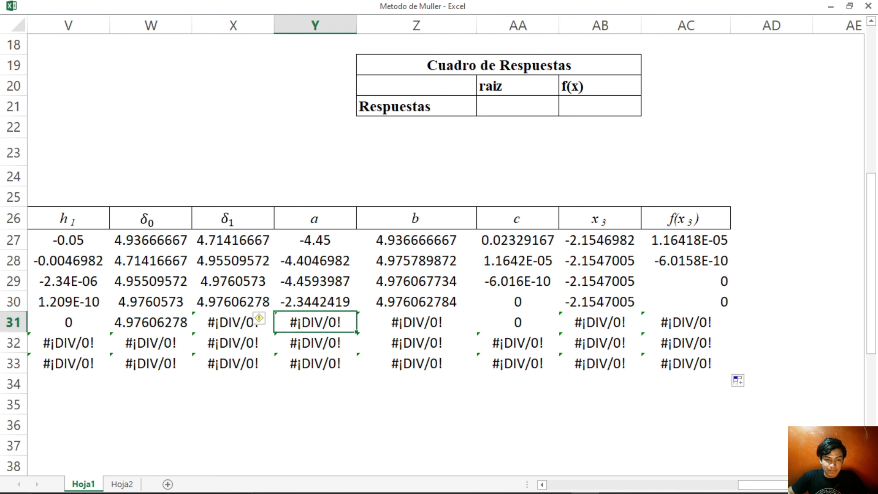
pyautogui.click(416, 323)
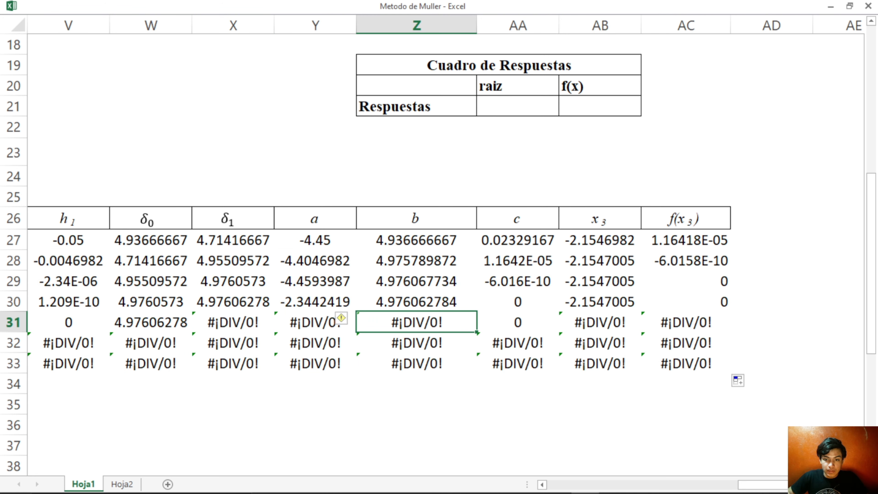
pyautogui.click(601, 323)
pyautogui.click(685, 322)
pyautogui.click(686, 363)
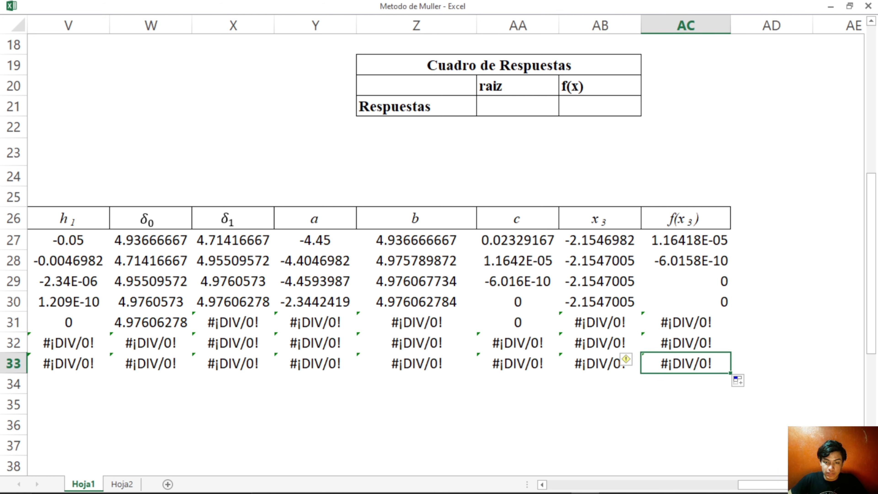
# - Clear the contents of iterations 5 to 7 in rows 31 to 33, across all table columns through AC
pyautogui.click(685, 384)
pyautogui.moveTo(686, 363); pyautogui.dragTo(138, 323)
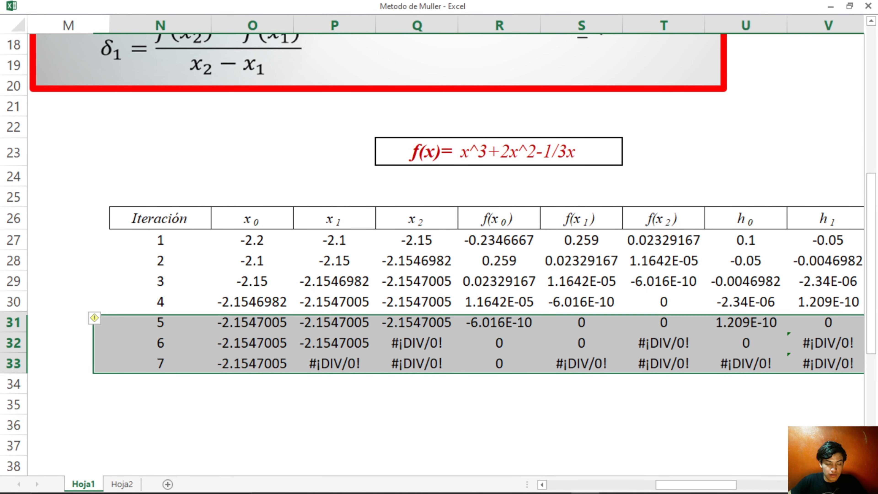
pyautogui.press('Delete')
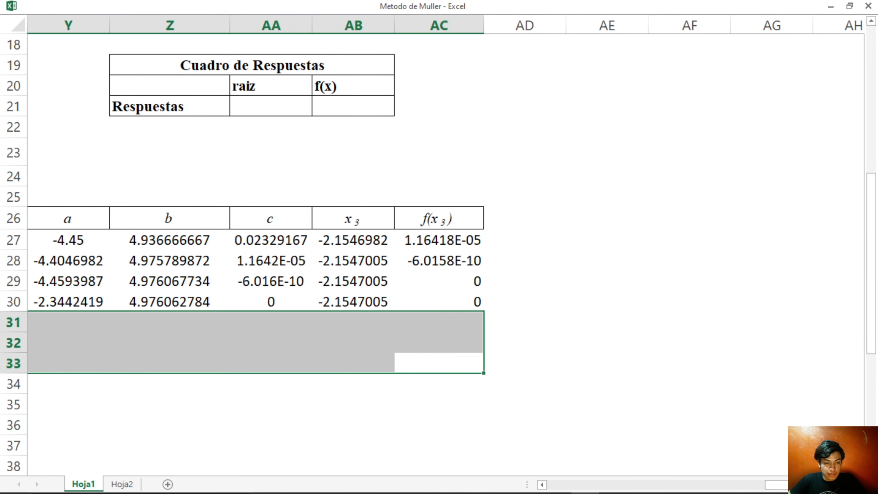
pyautogui.click(439, 404)
pyautogui.moveTo(795, 484); pyautogui.dragTo(745, 485)
pyautogui.scroll(-1, 446, 255)
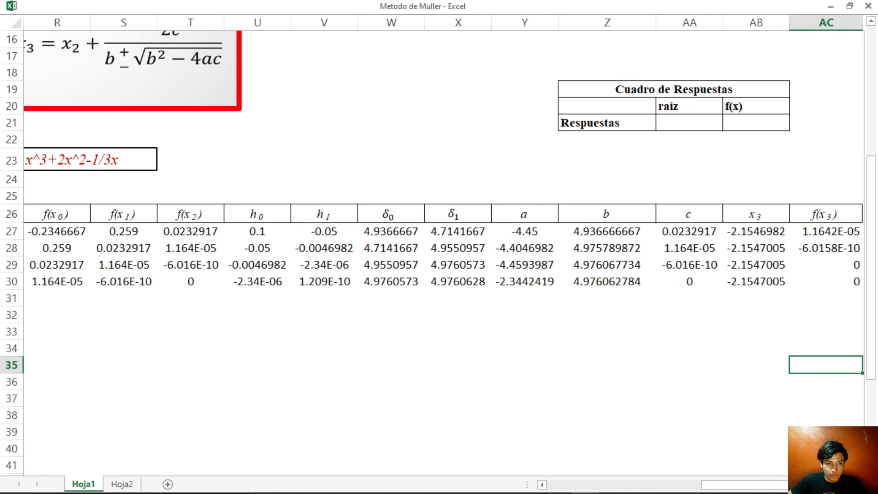
pyautogui.scroll(-1, 439, 254)
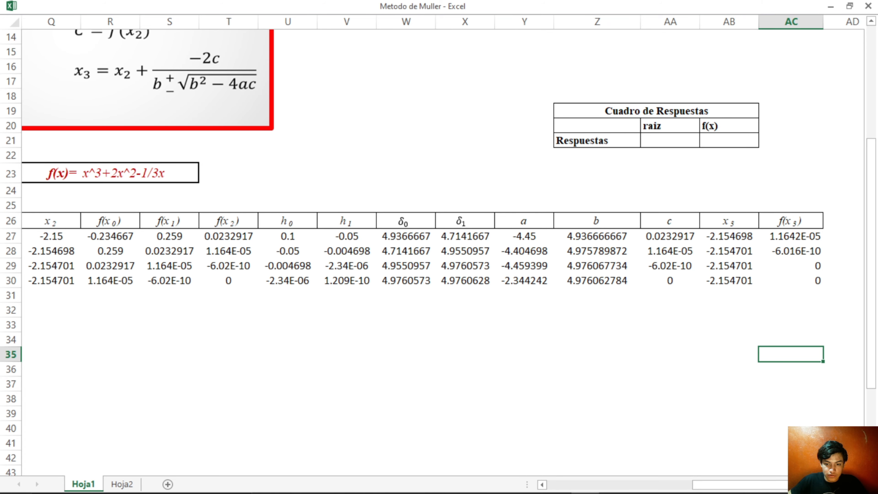
# - Link the raiz cell AA21 of the Cuadro de Respuestas to the iteration 4 x3 value in AB30
pyautogui.moveTo(750, 484); pyautogui.dragTo(737, 485)
pyautogui.scroll(-1, 439, 254)
pyautogui.click(746, 150)
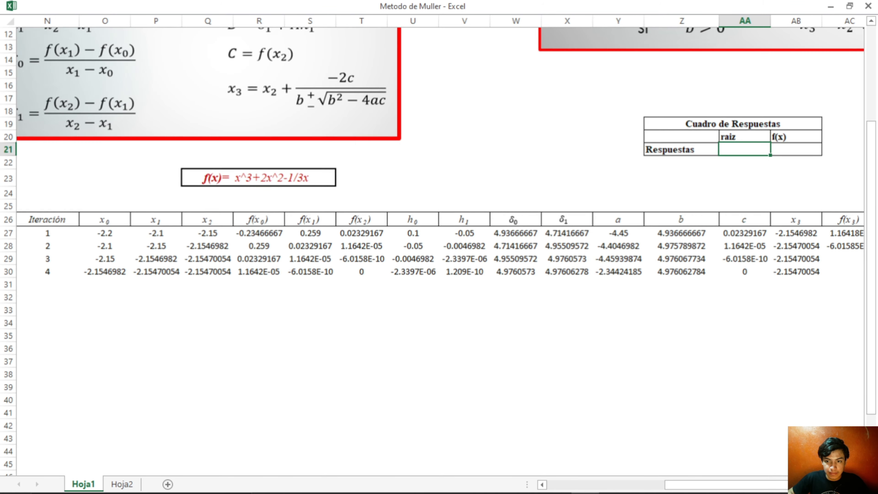
pyautogui.moveTo(737, 484); pyautogui.dragTo(747, 484)
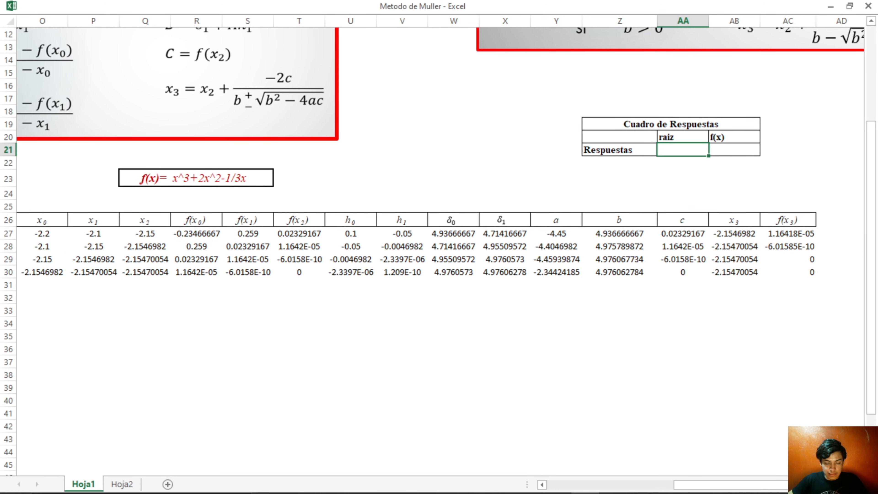
pyautogui.write('=')
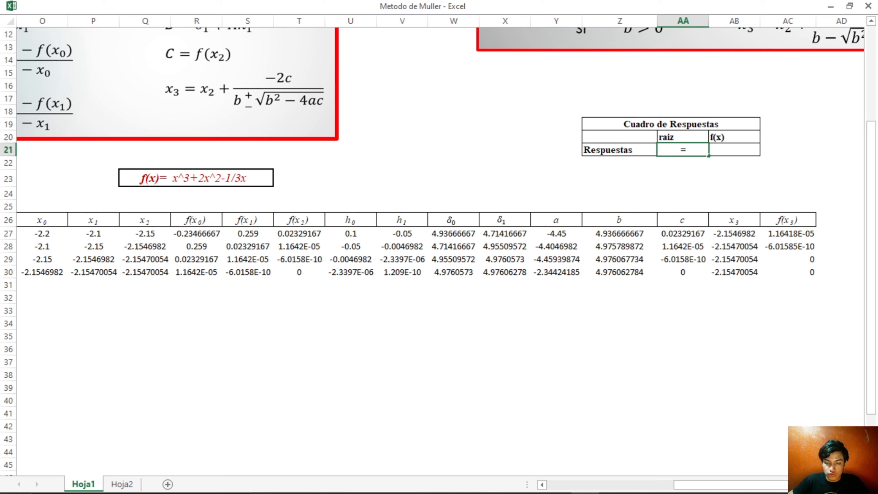
pyautogui.click(734, 272)
pyautogui.press('Return')
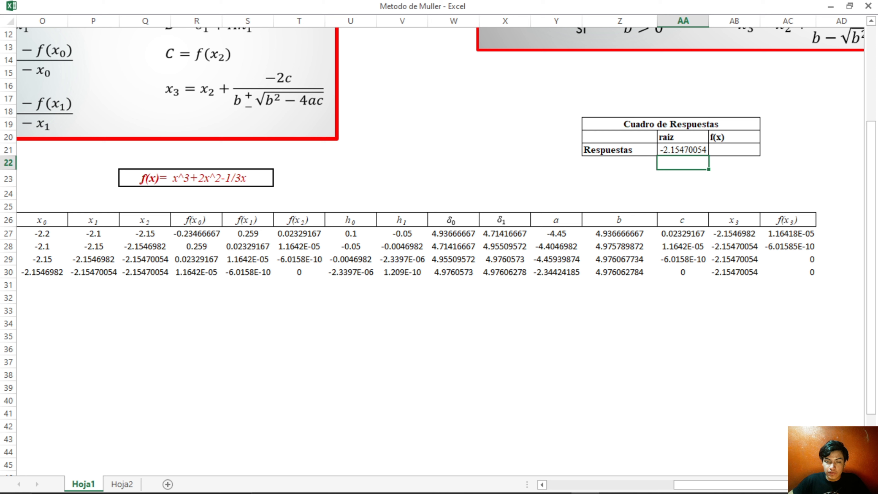
# - Link the f(x) cell AB21 of the Cuadro de Respuestas to the iteration 4 f(x3) value in AC30
pyautogui.click(734, 149)
pyautogui.write('=')
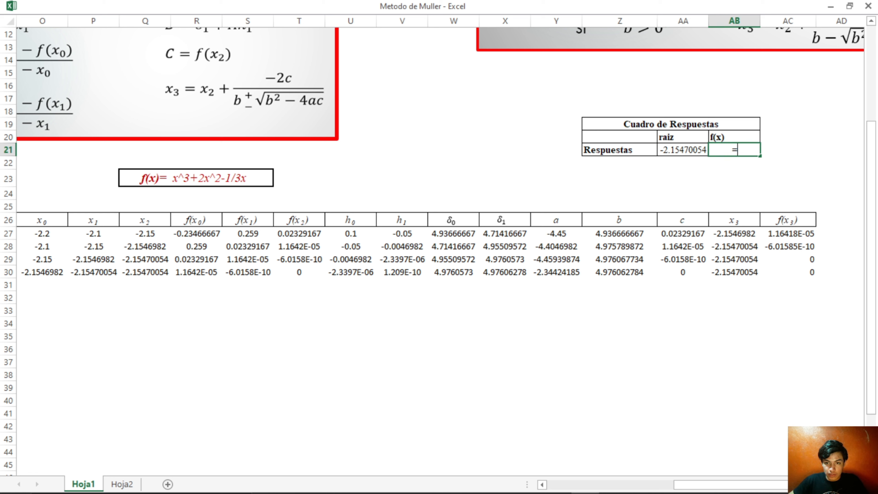
pyautogui.click(788, 272)
pyautogui.press('Return')
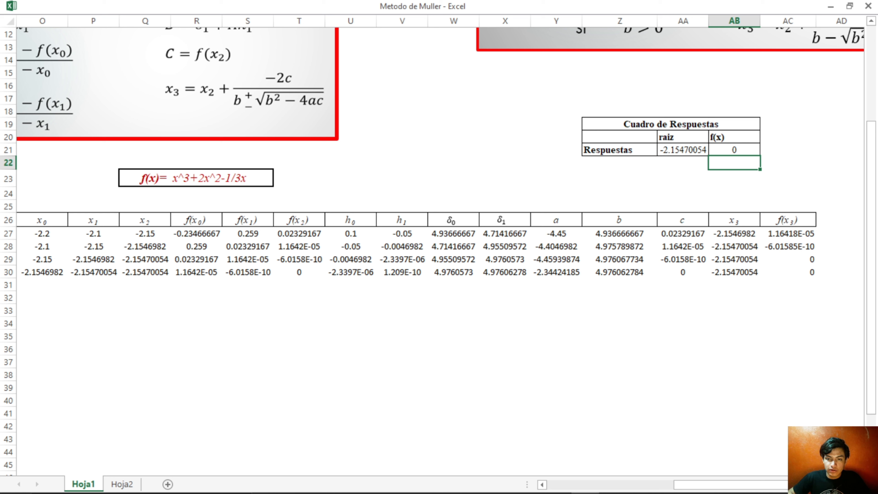
# - Review the answer table, the completed iteration table and the Muller's method formulas above it
pyautogui.click(683, 150)
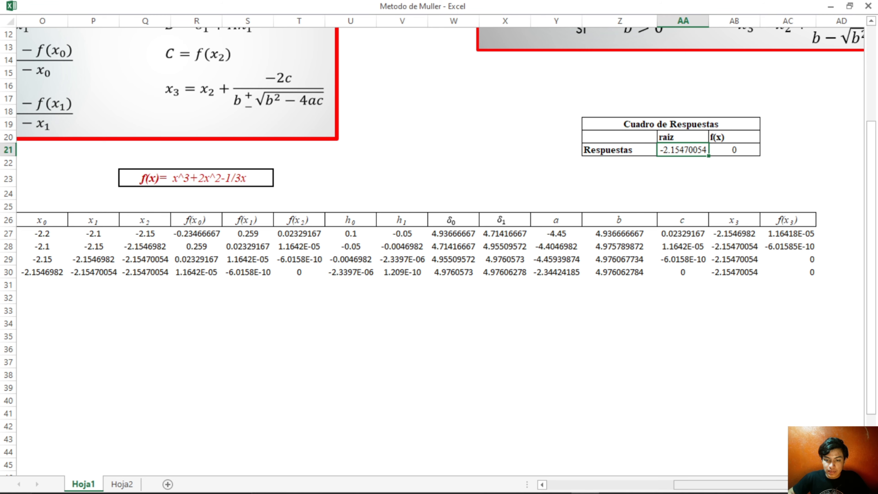
pyautogui.moveTo(761, 484)
pyautogui.mouseDown()
pyautogui.moveTo(752, 484)
pyautogui.moveTo(761, 484)
pyautogui.mouseUp()
pyautogui.scroll(-1, 440, 250)
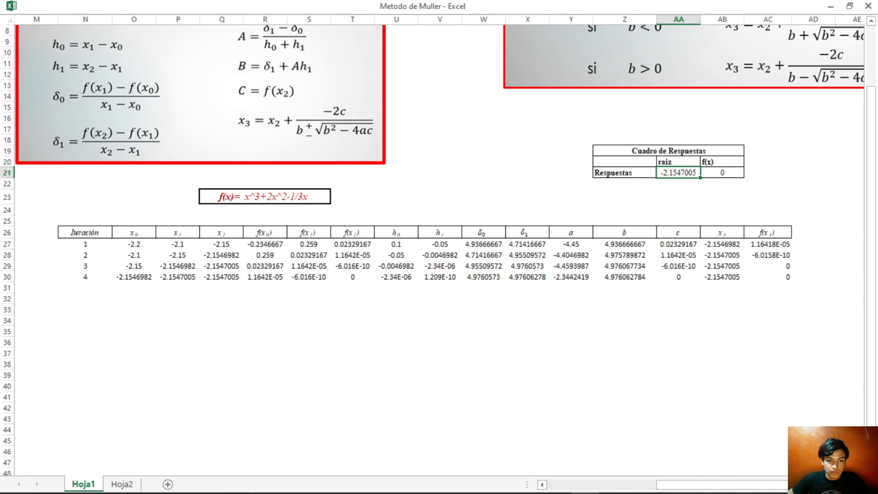
pyautogui.click(85, 232)
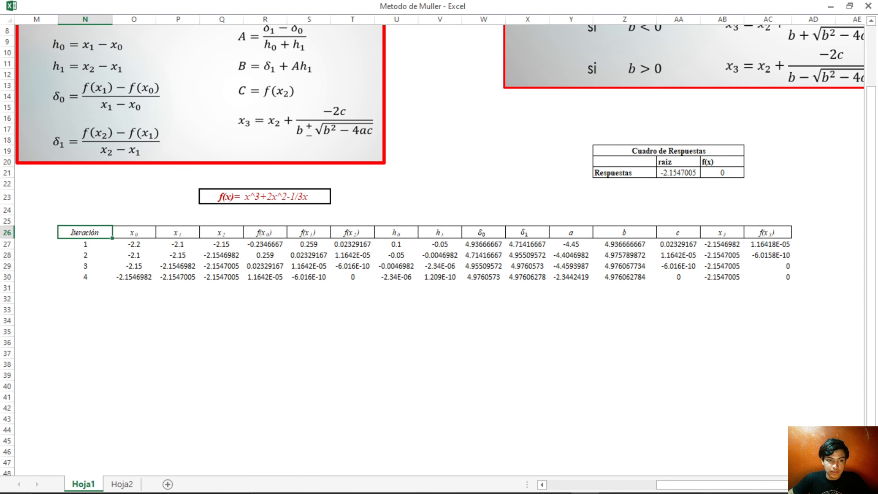
pyautogui.click(135, 255)
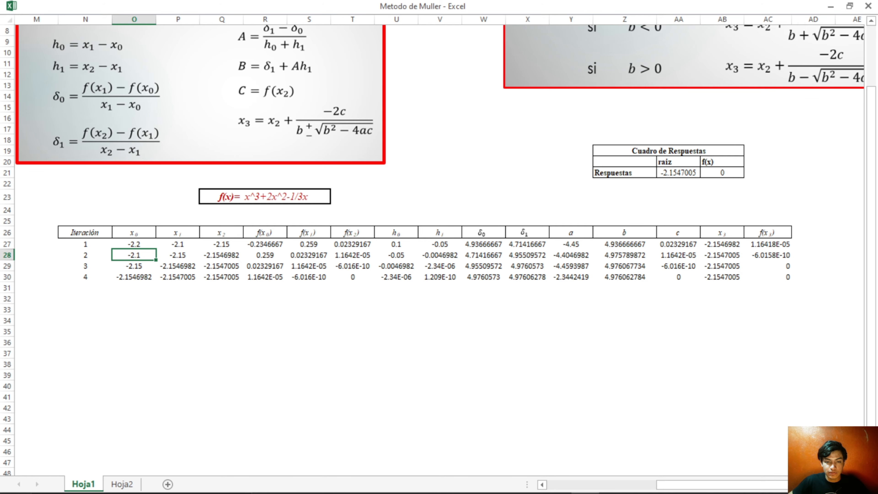
pyautogui.scroll(2, 439, 249)
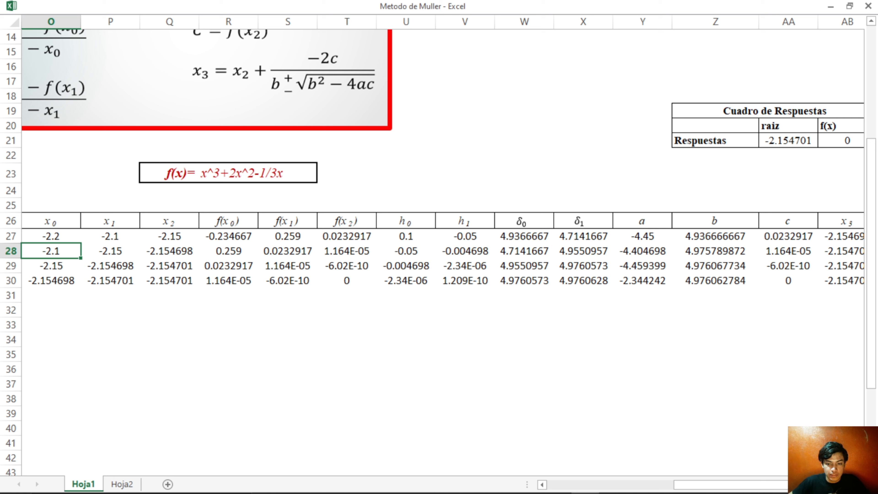
pyautogui.scroll(4, 442, 252)
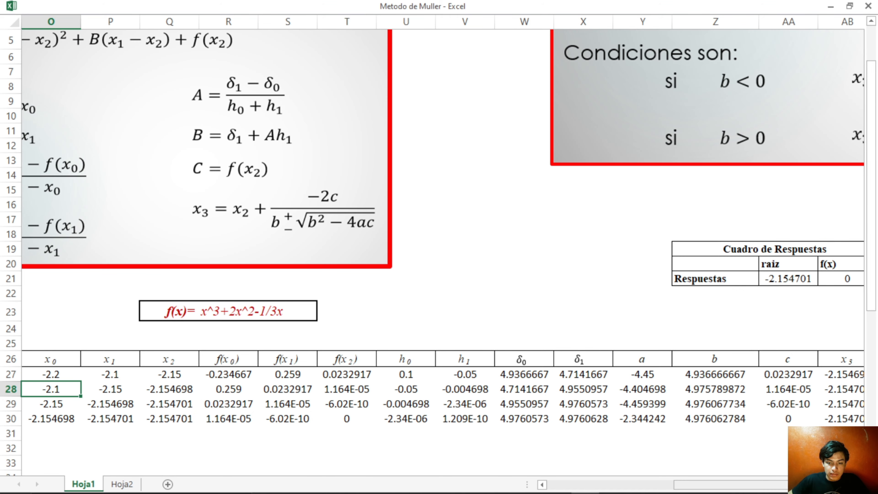
pyautogui.hscroll(-4, 443, 252)
pyautogui.scroll(1, 443, 252)
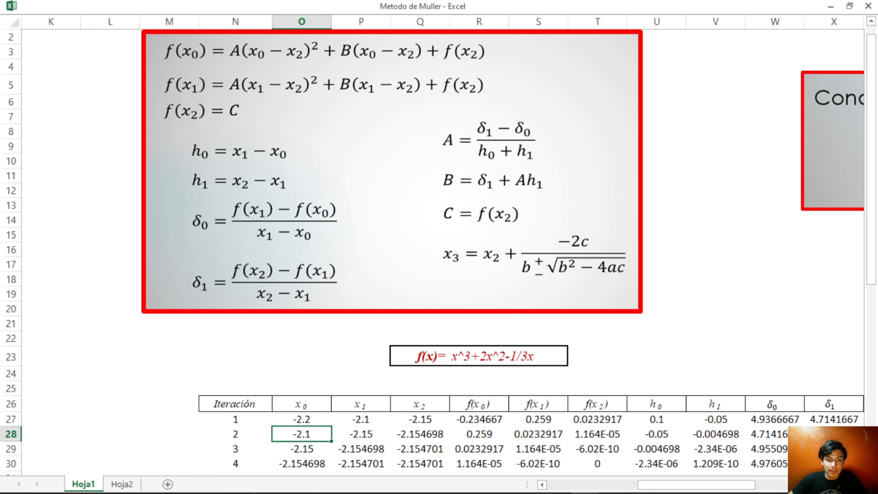
pyautogui.scroll(1, 439, 252)
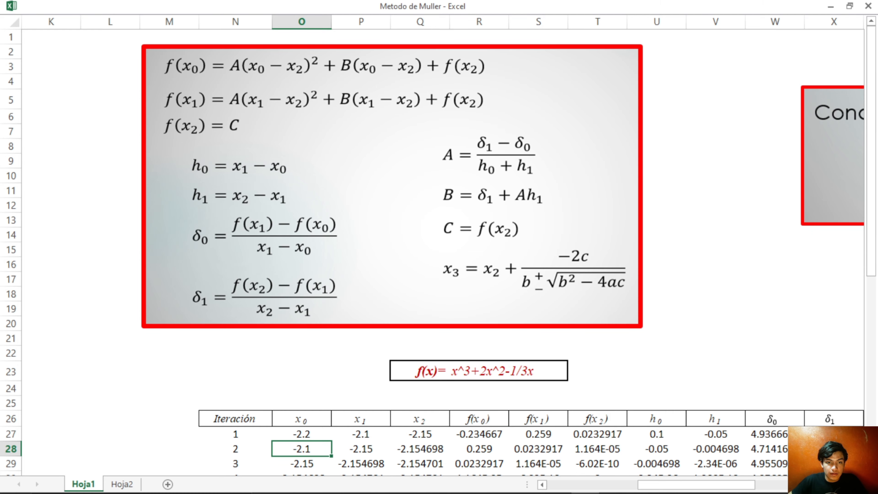
pyautogui.scroll(2, 439, 252)
pyautogui.scroll(1, 439, 252)
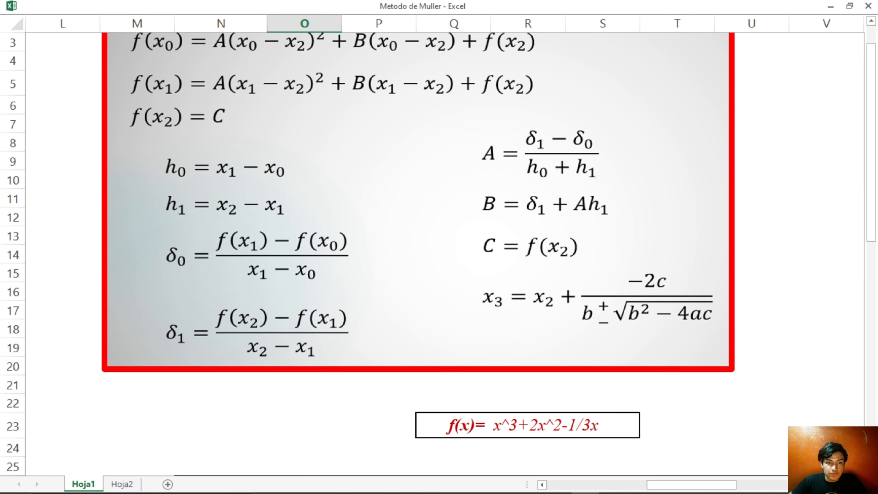